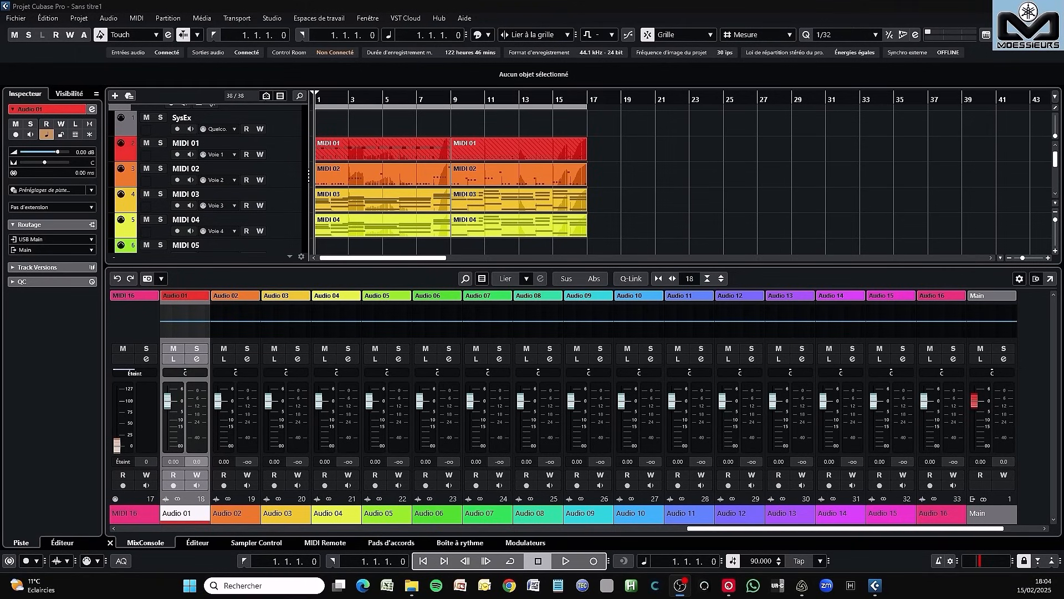
- Arm the Audio 01 track in the MONTAGE Audio folder for recording
scroll(524, 192, down, 6)
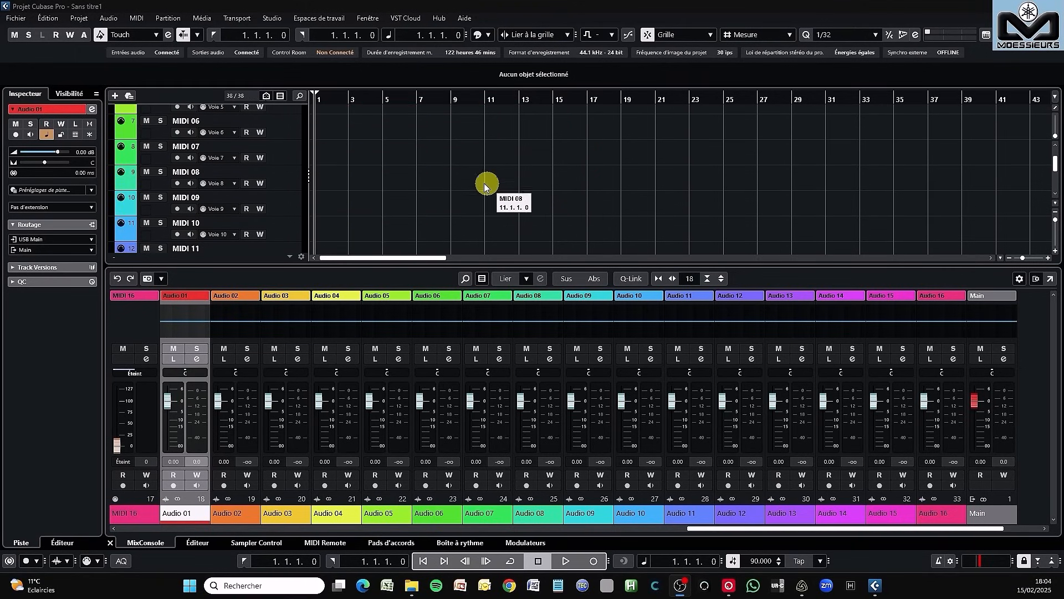
scroll(468, 182, down, 9)
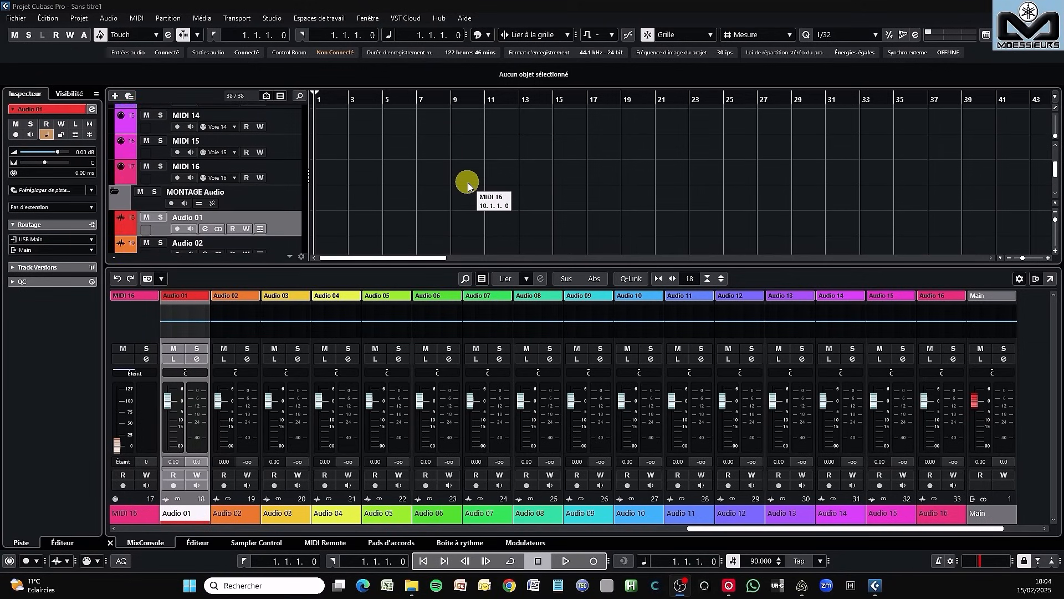
scroll(467, 183, down, 4)
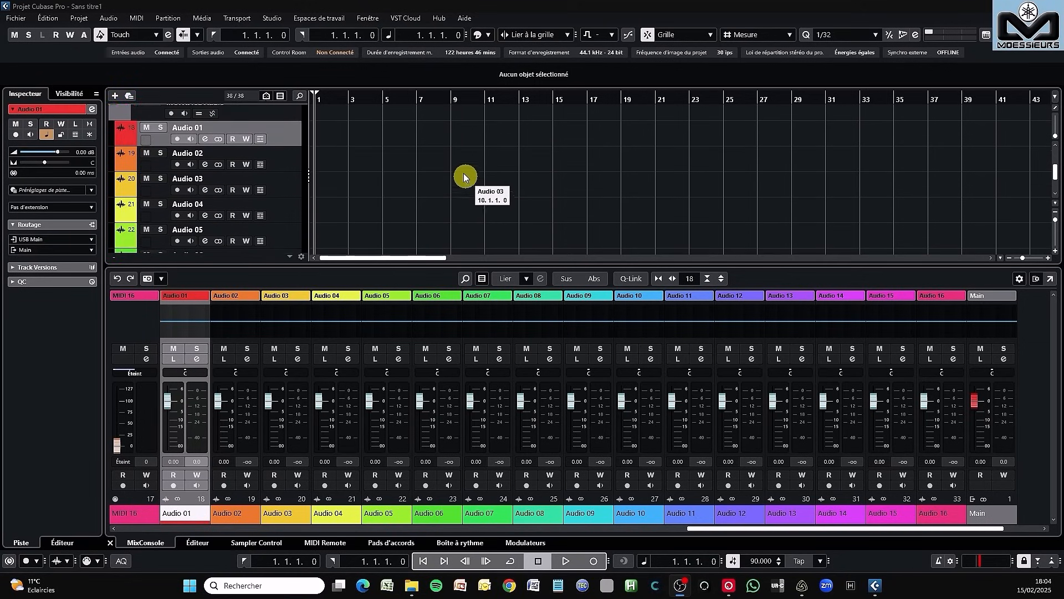
scroll(280, 221, down, 3)
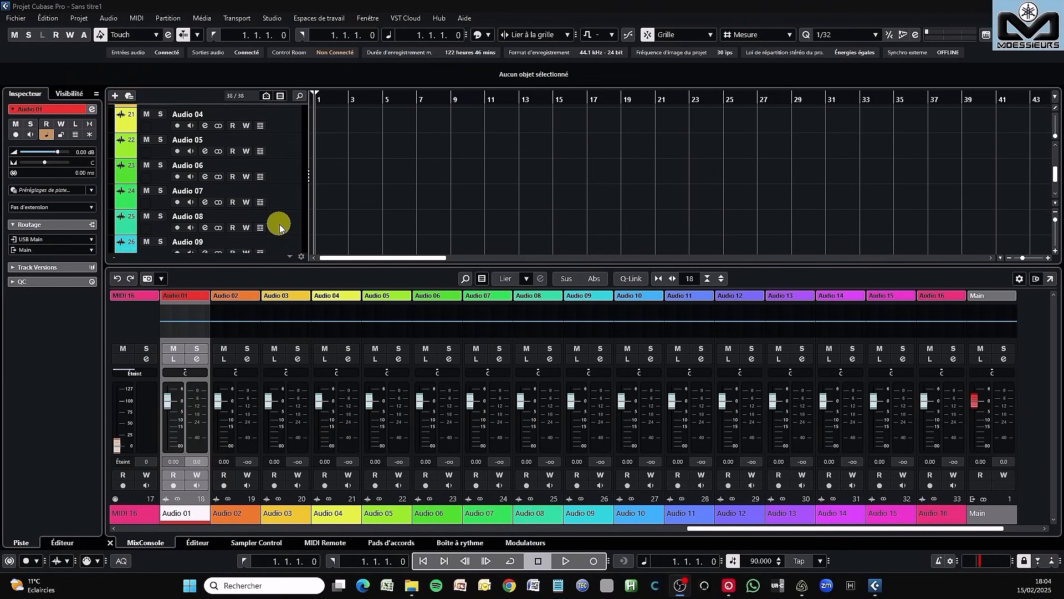
scroll(280, 220, up, 4)
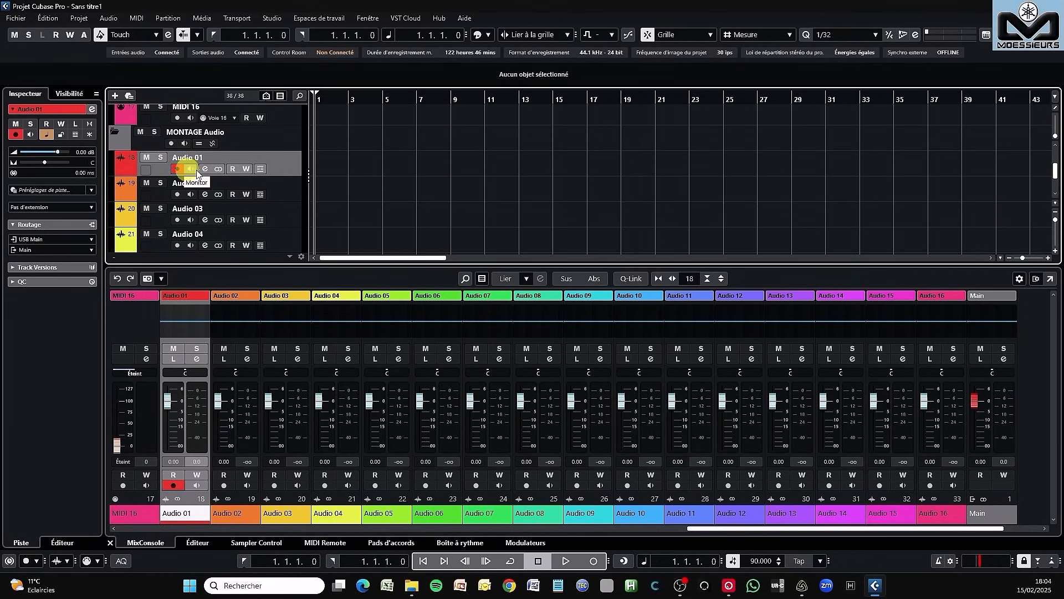
- Record the sequence onto Audio 01 from bar 1 to about bar 19, and enlarge the height of the Audio 01 track
scroll(300, 169, up, 2)
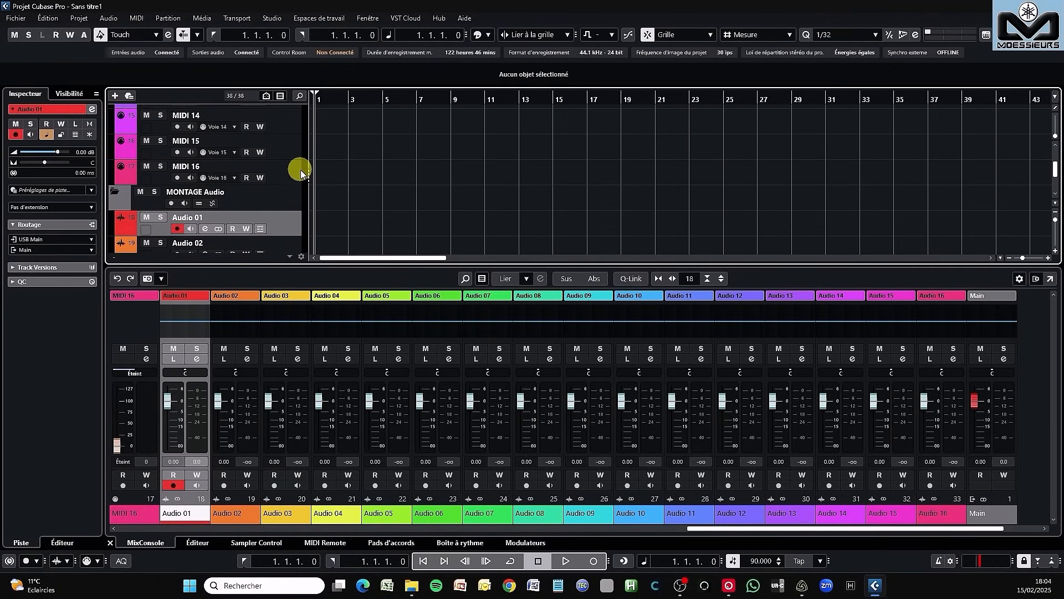
scroll(300, 169, up, 10)
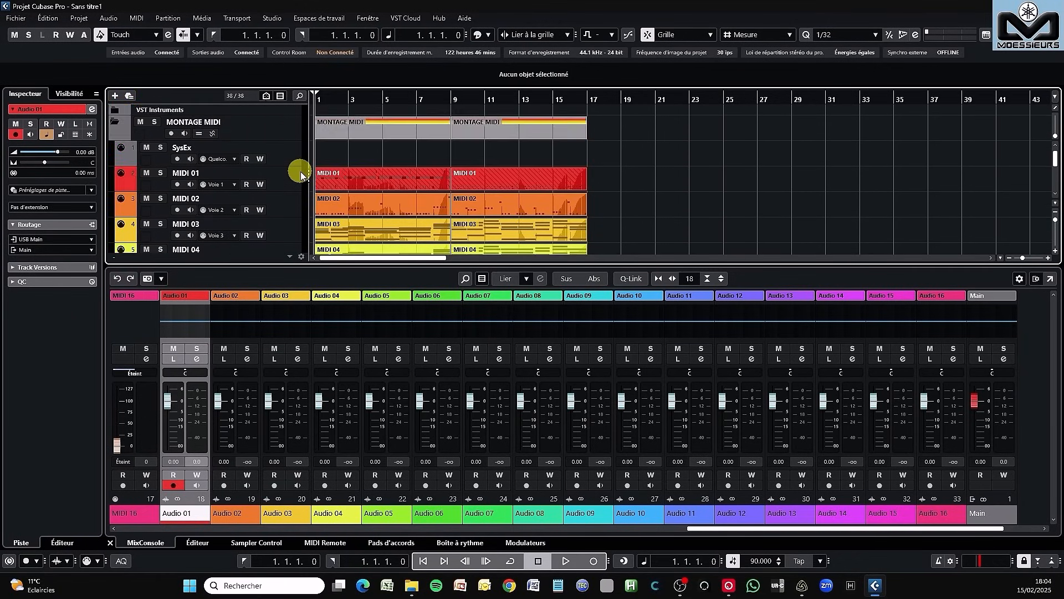
scroll(300, 172, down, 10)
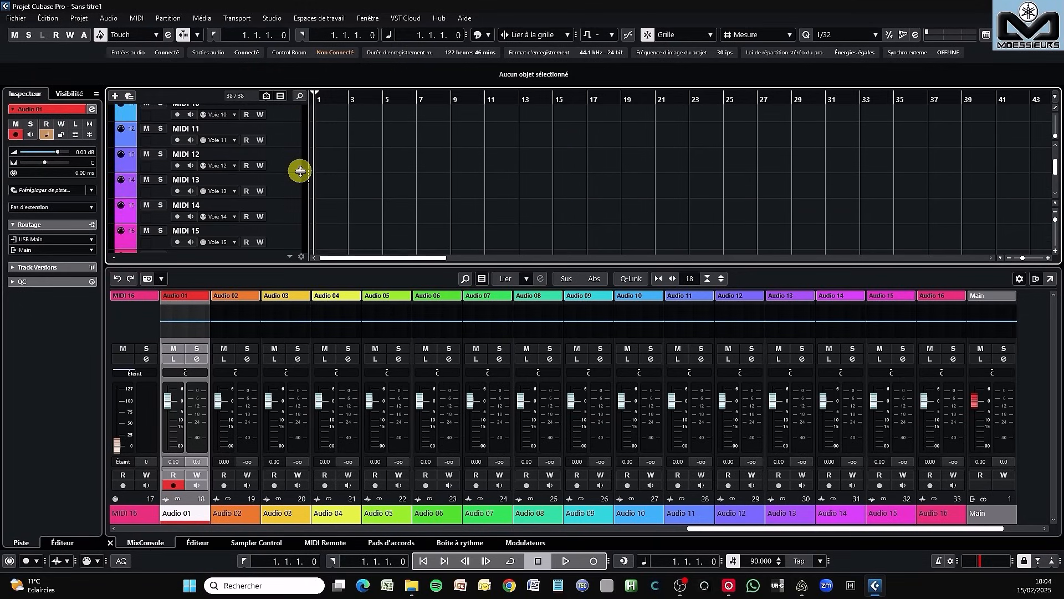
scroll(300, 172, down, 4)
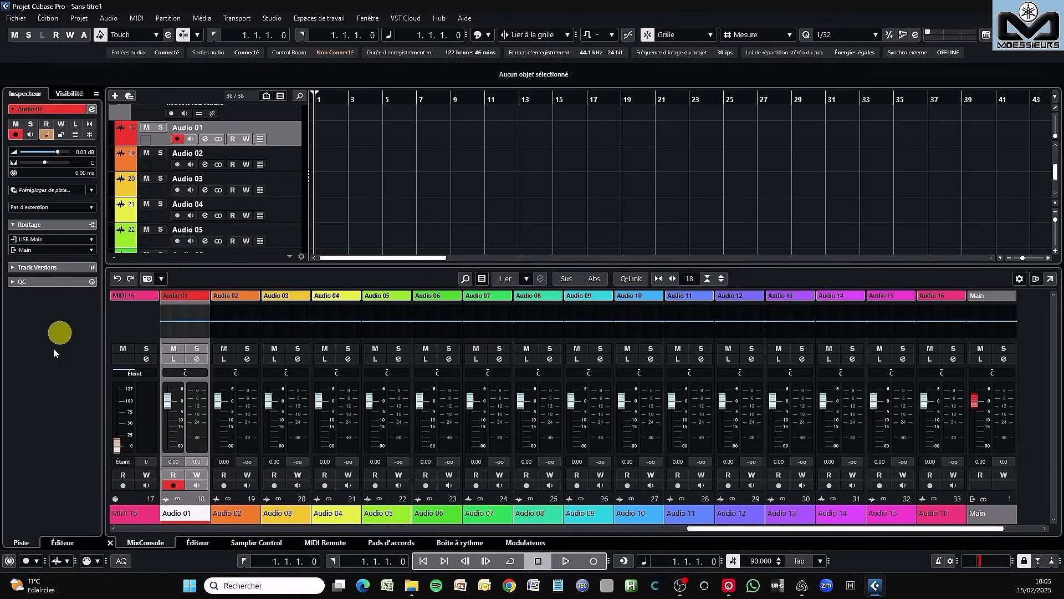
click(594, 560)
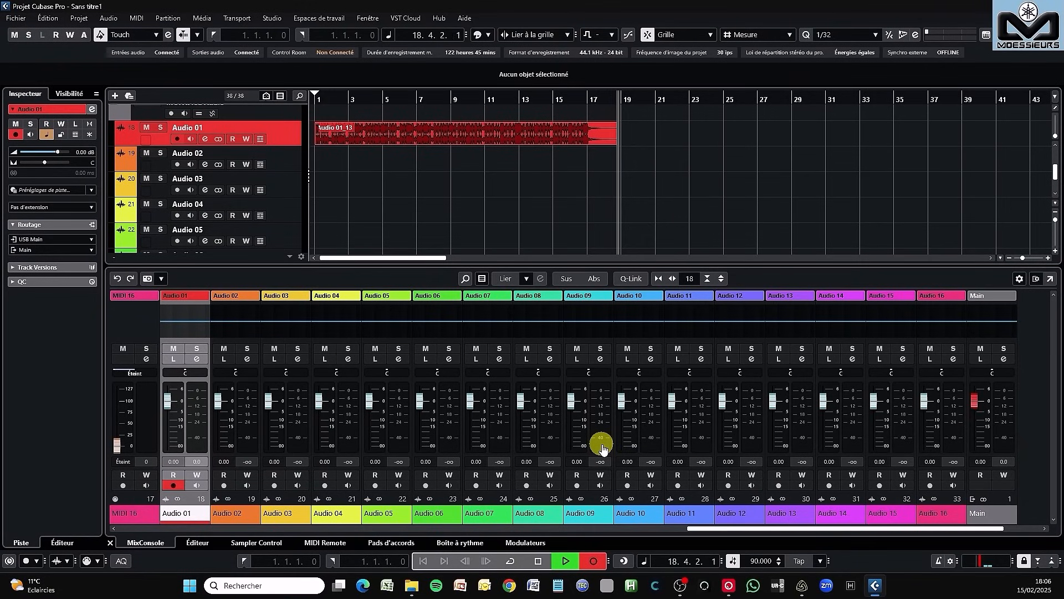
click(538, 561)
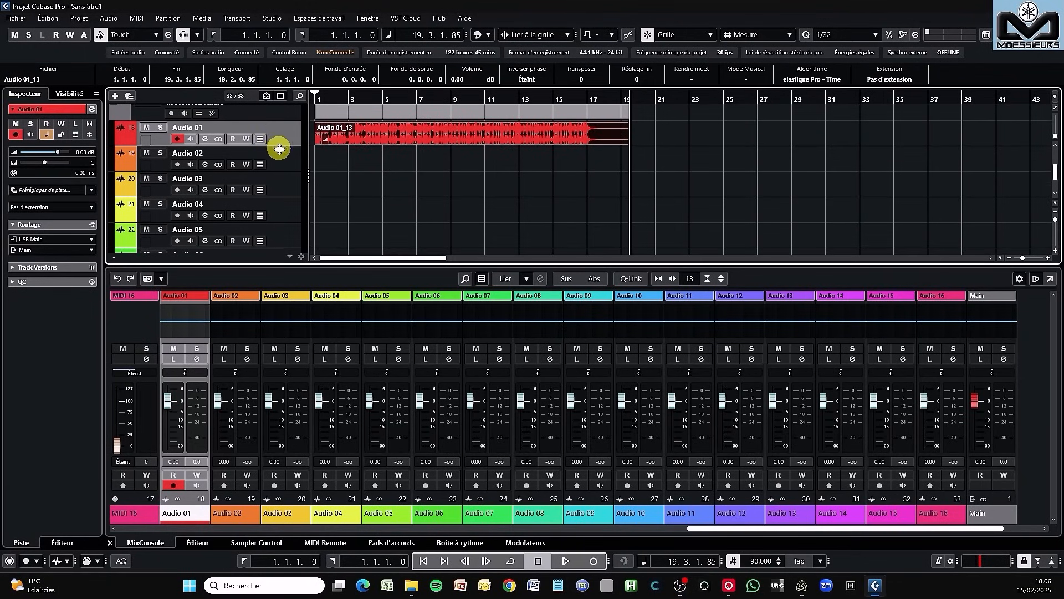
drag(278, 144, 278, 180)
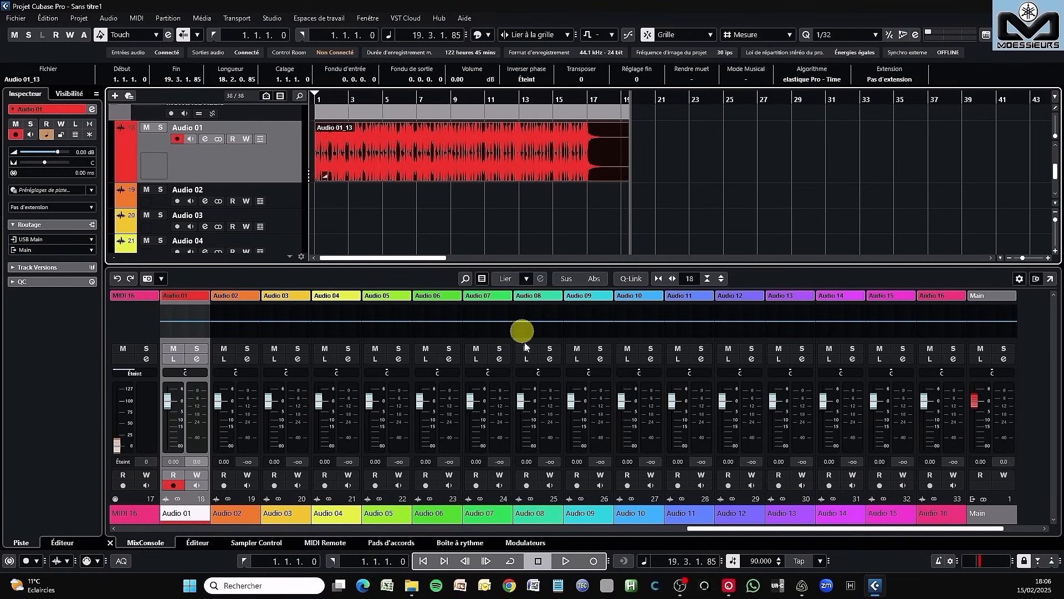
- Lower the fader of the USB Main input channel in the mixer to about -5.19 dB
drag(721, 530, 145, 565)
click(139, 511)
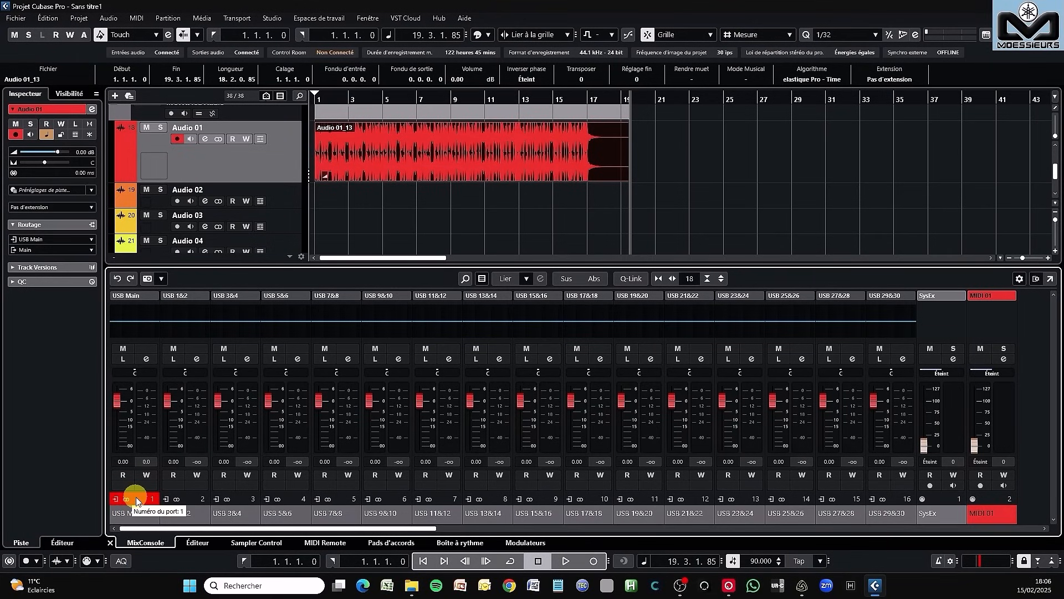
drag(117, 400, 119, 415)
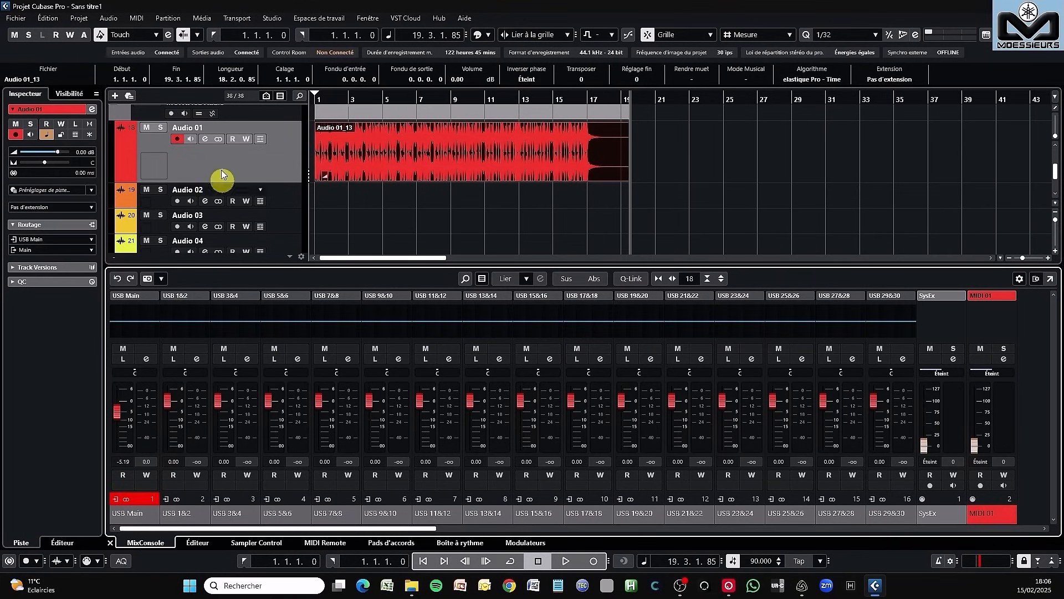
- Disarm and mute the Audio 01 track, and reset the clipping indicator of the USB Main input channel
click(179, 140)
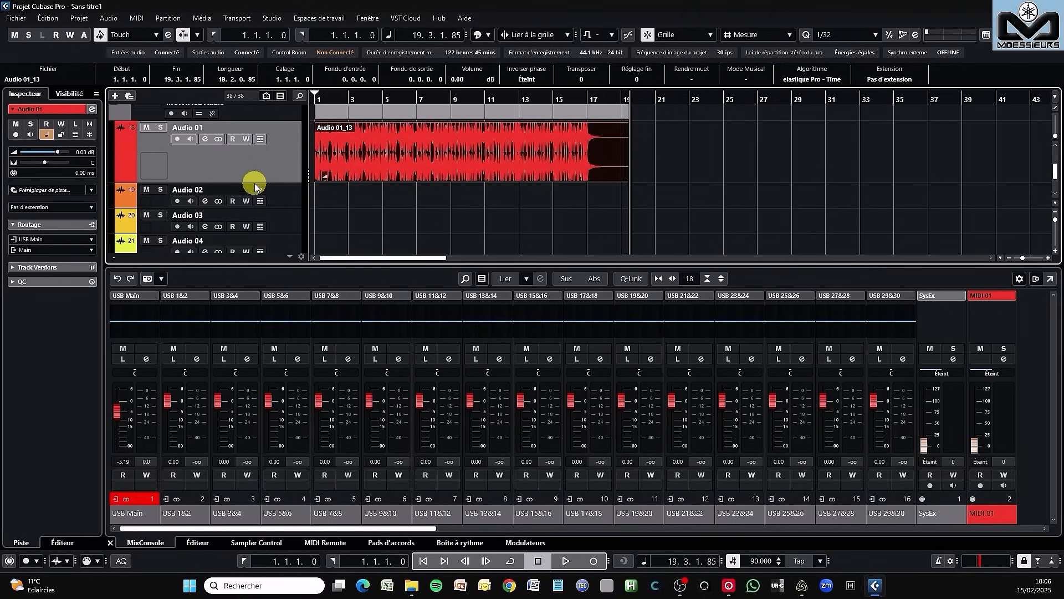
click(143, 498)
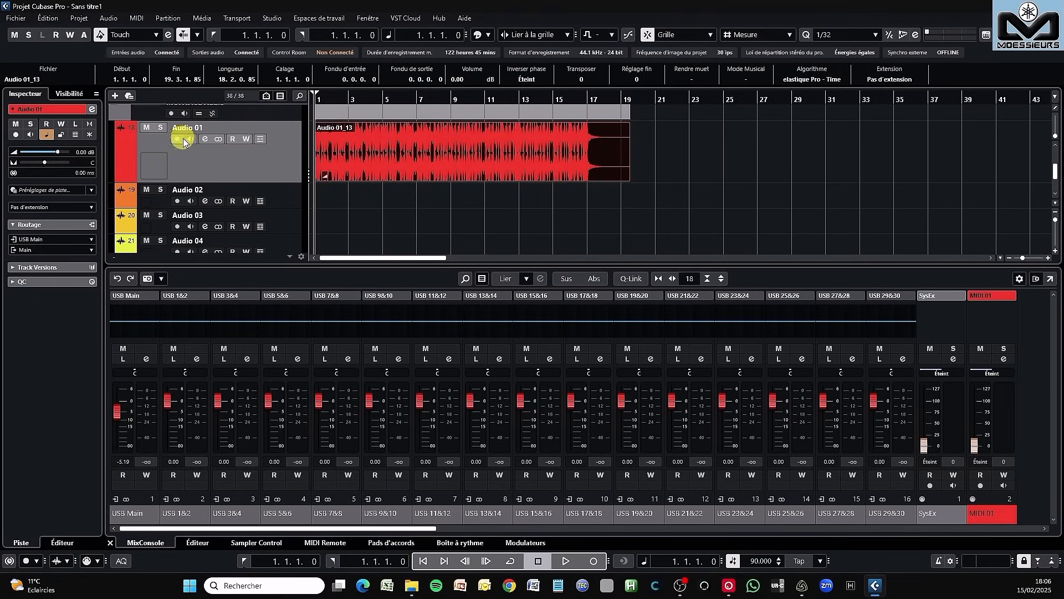
click(147, 127)
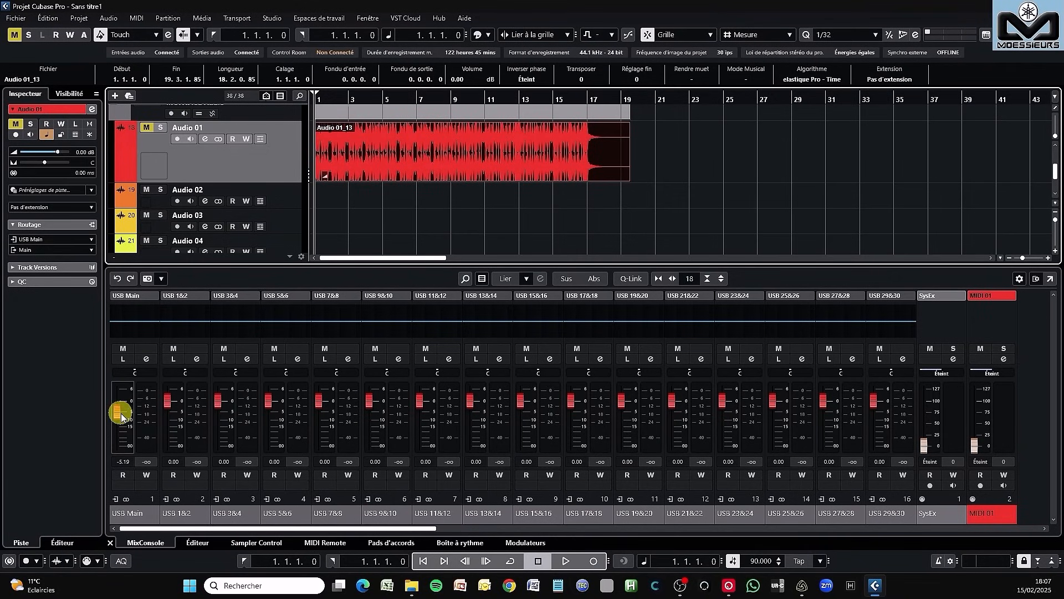
- Adjust the USB Main input fader to about -2.76 dB while playing the sequence, and return to the project start
drag(121, 417, 198, 412)
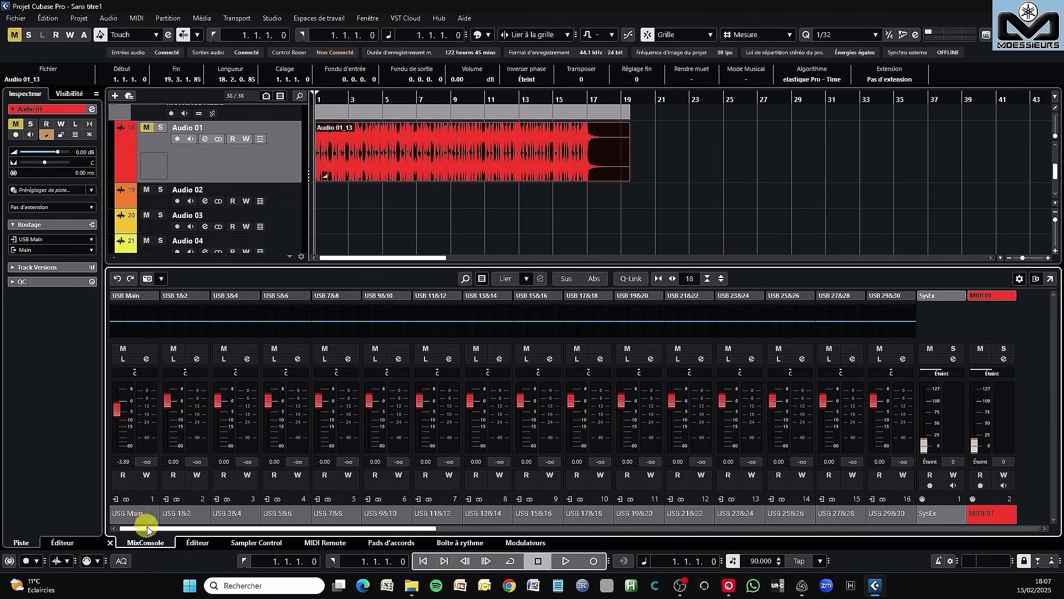
click(566, 561)
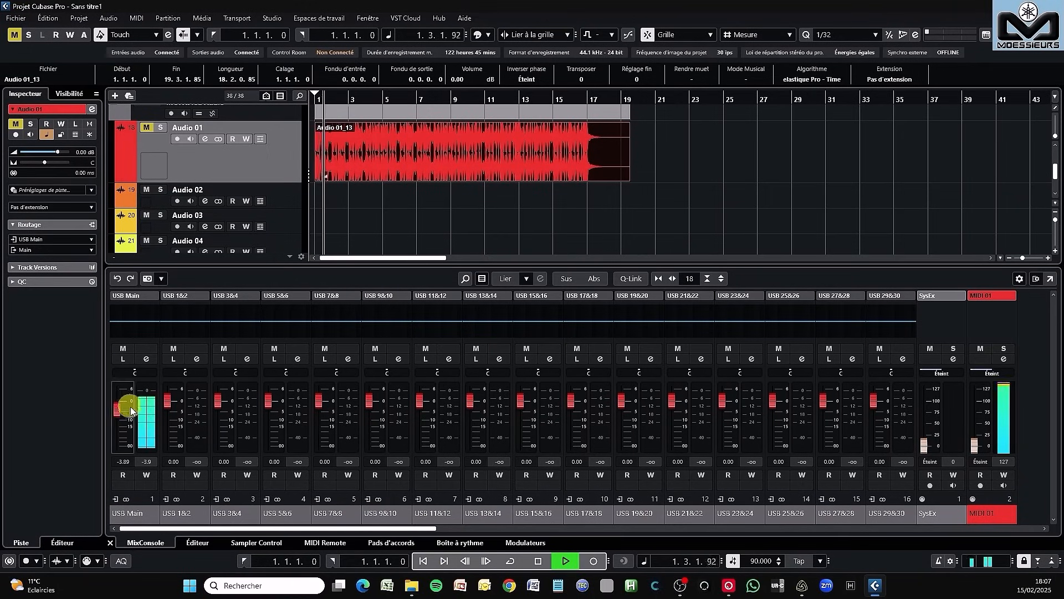
mouse_move(118, 413)
mouse_down()
mouse_move(120, 401)
mouse_move(122, 410)
mouse_up()
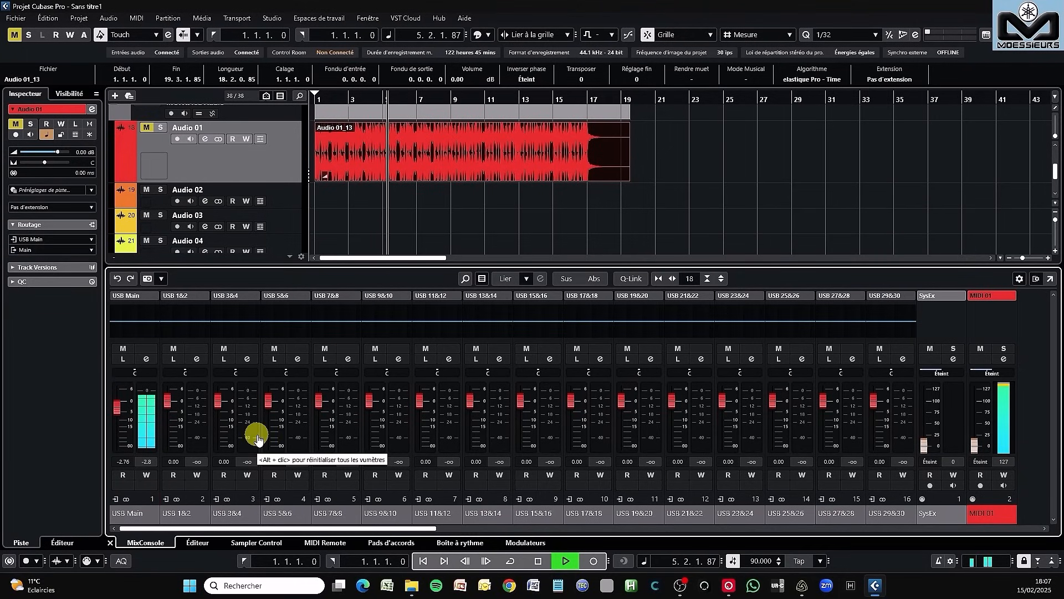
click(537, 560)
click(427, 561)
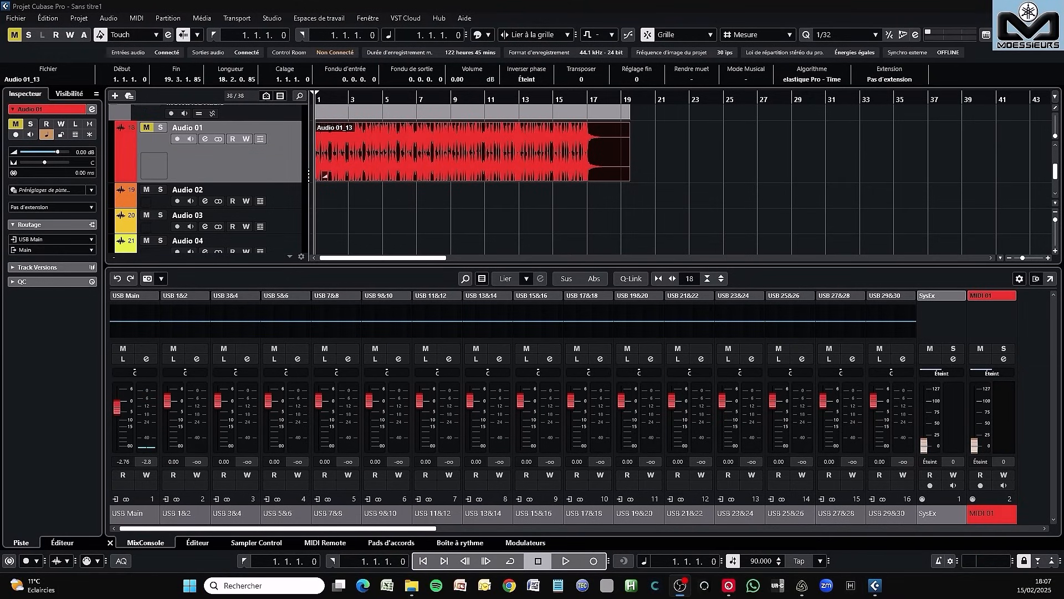
- Unmute Audio 01, set its mixer fader to about -11.0 dB, and play the recording through the Main output
click(146, 128)
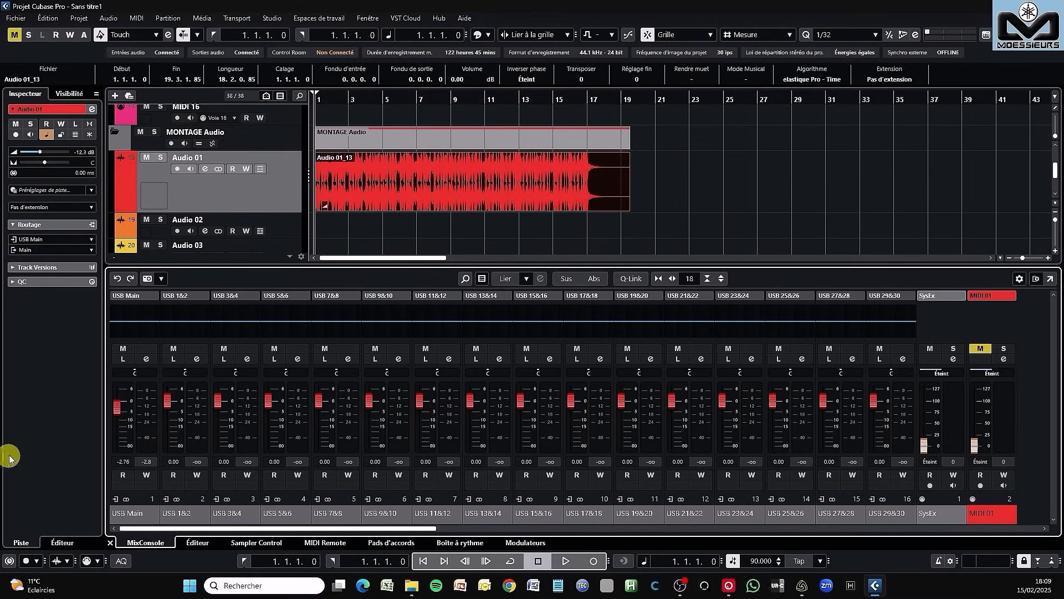
click(381, 169)
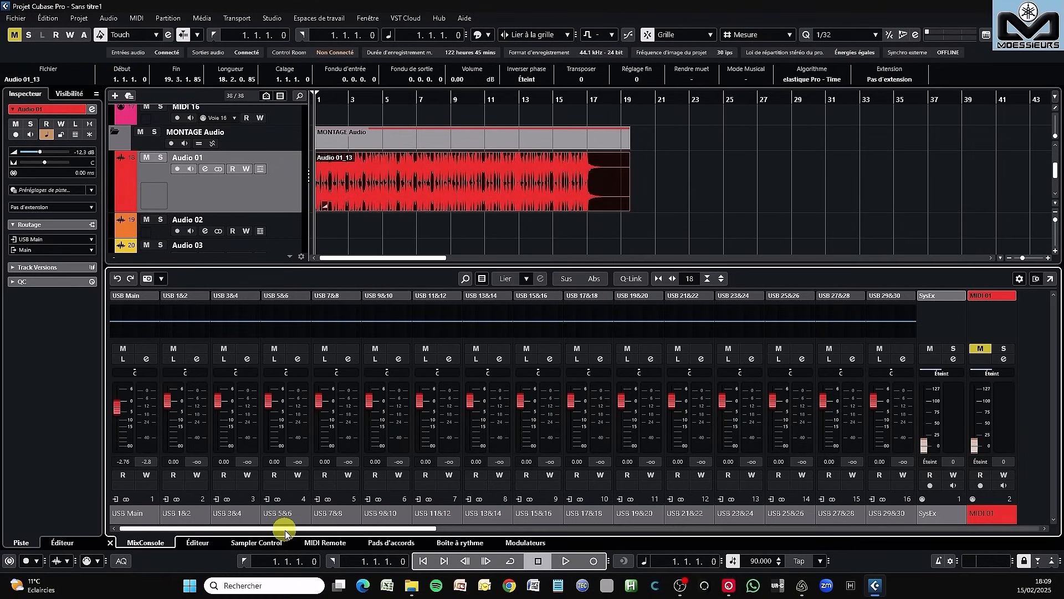
drag(285, 528, 848, 520)
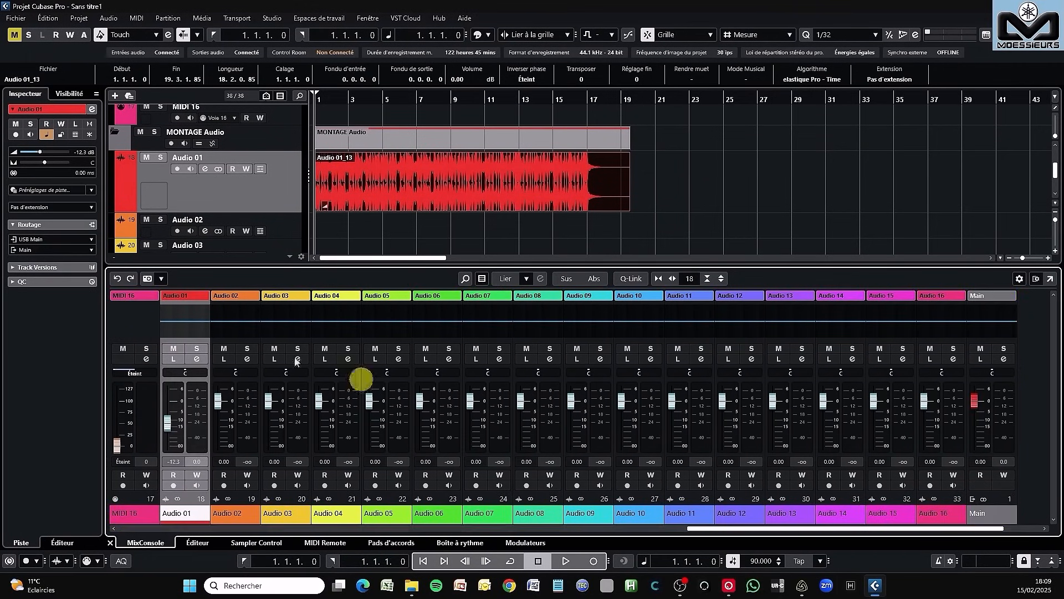
drag(177, 419, 169, 427)
click(567, 562)
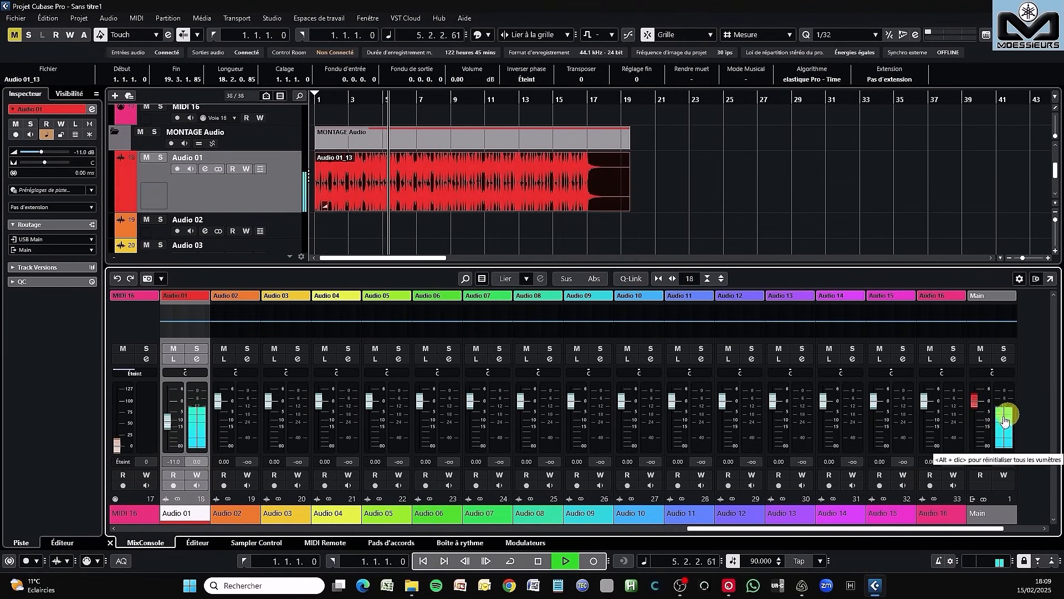
click(538, 561)
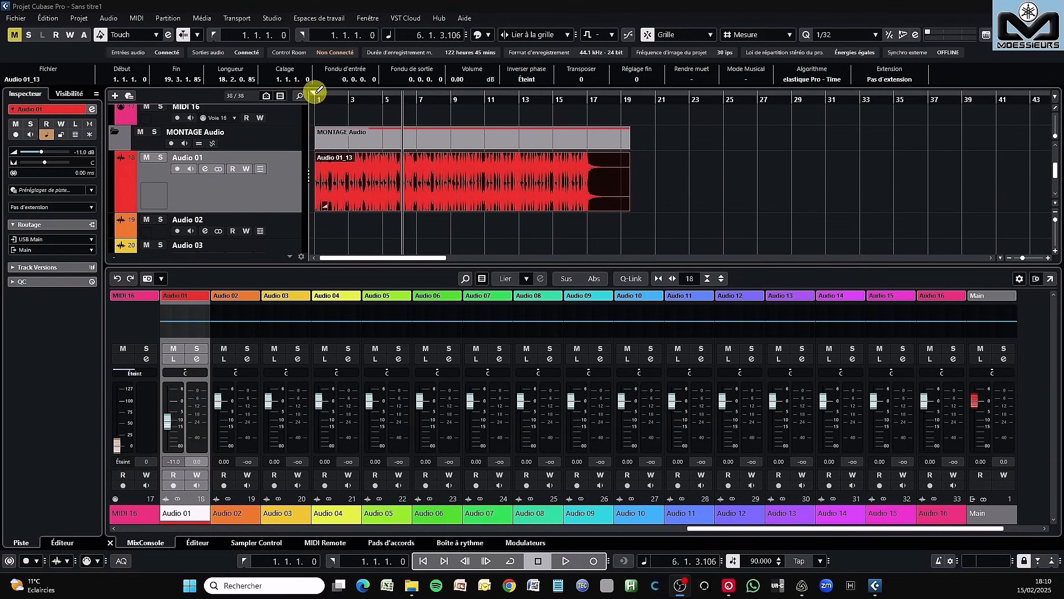
- Set the locator range from bar 1 to bar 19 around the recorded audio, and play its ending
drag(328, 90, 657, 104)
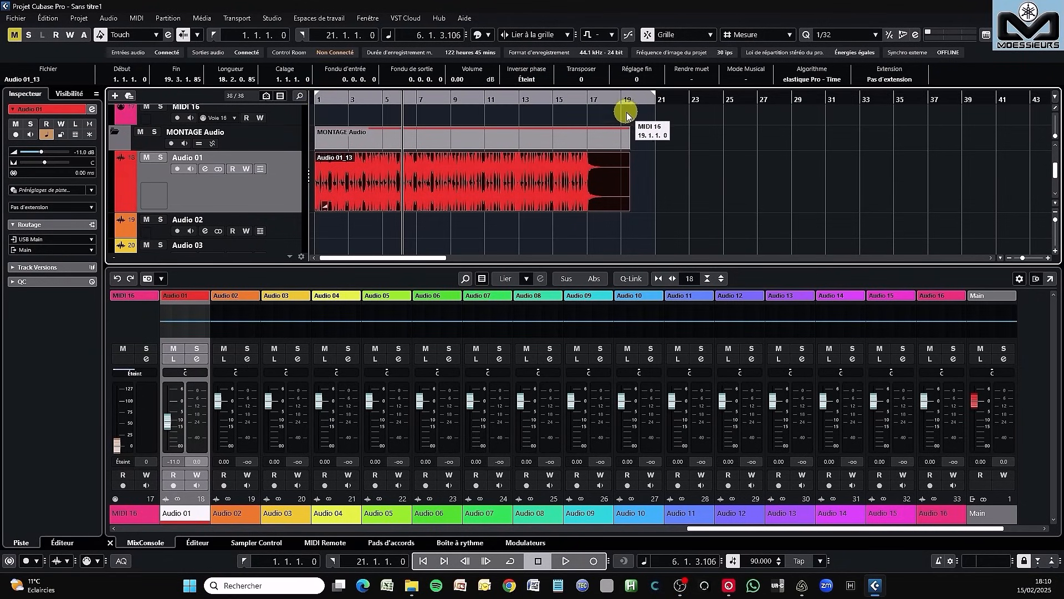
click(589, 96)
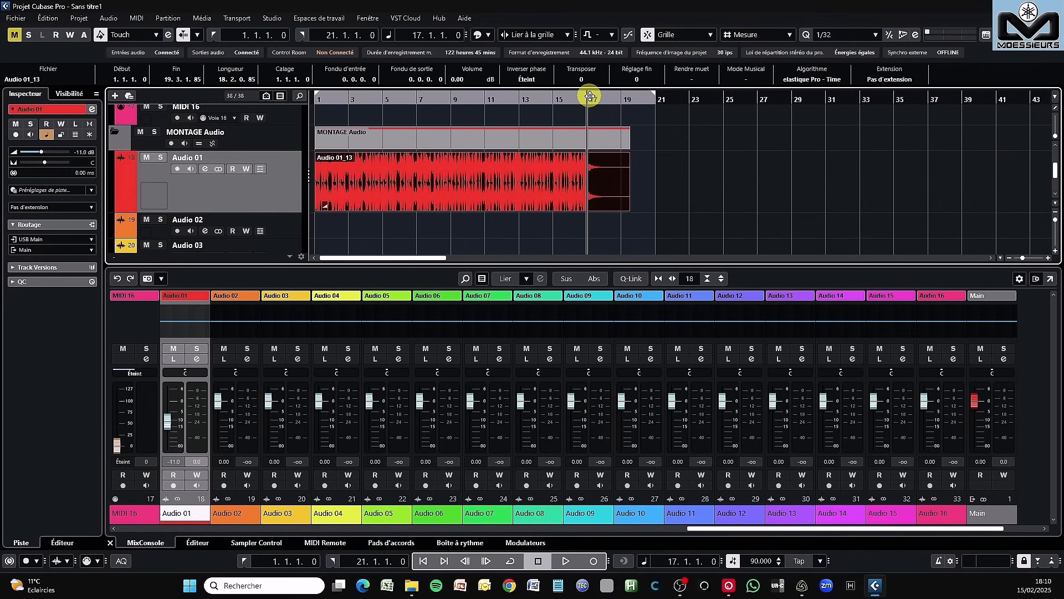
click(623, 98)
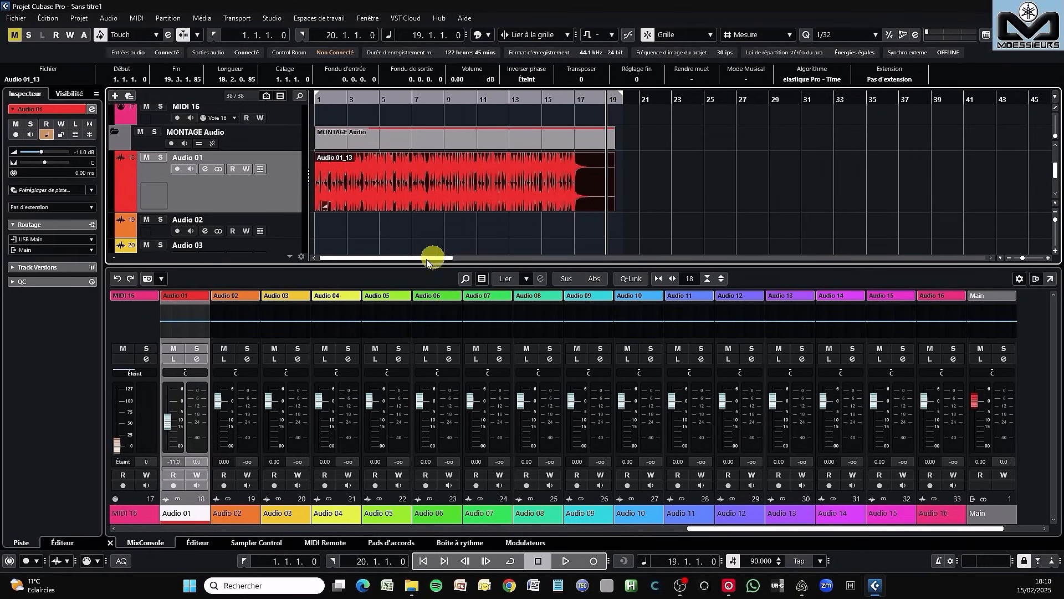
click(569, 564)
click(547, 563)
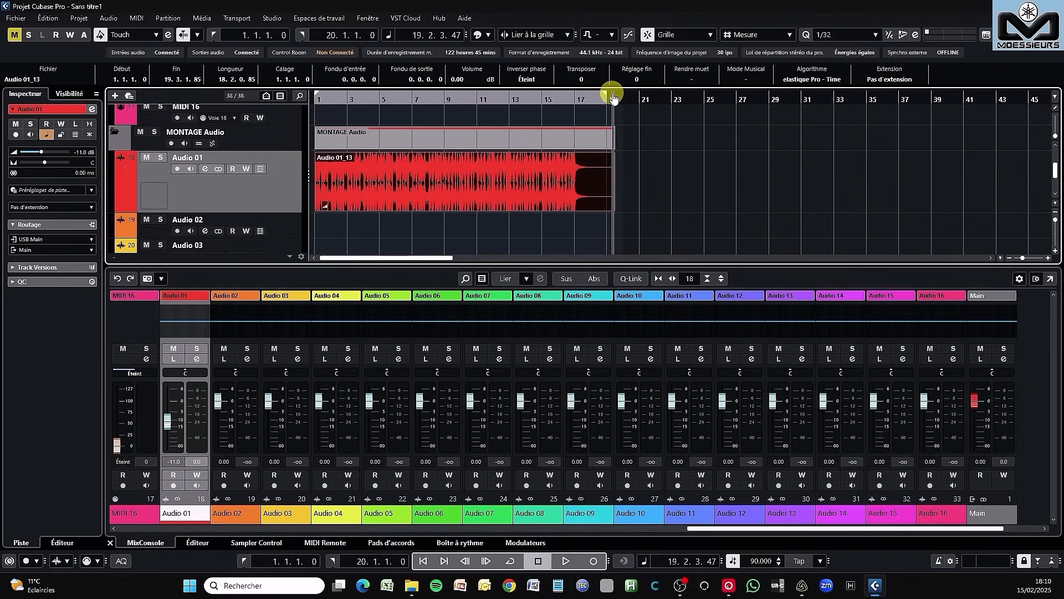
- Examine the audio mixdown export settings for the Main output, and close them without exporting
click(18, 20)
mouse_move(88, 175)
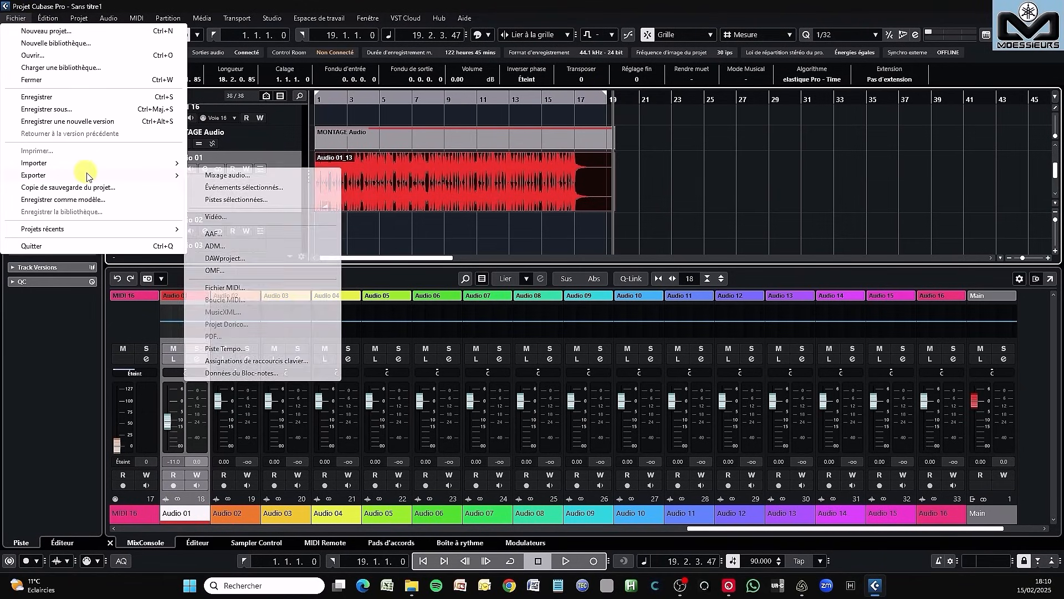
click(221, 175)
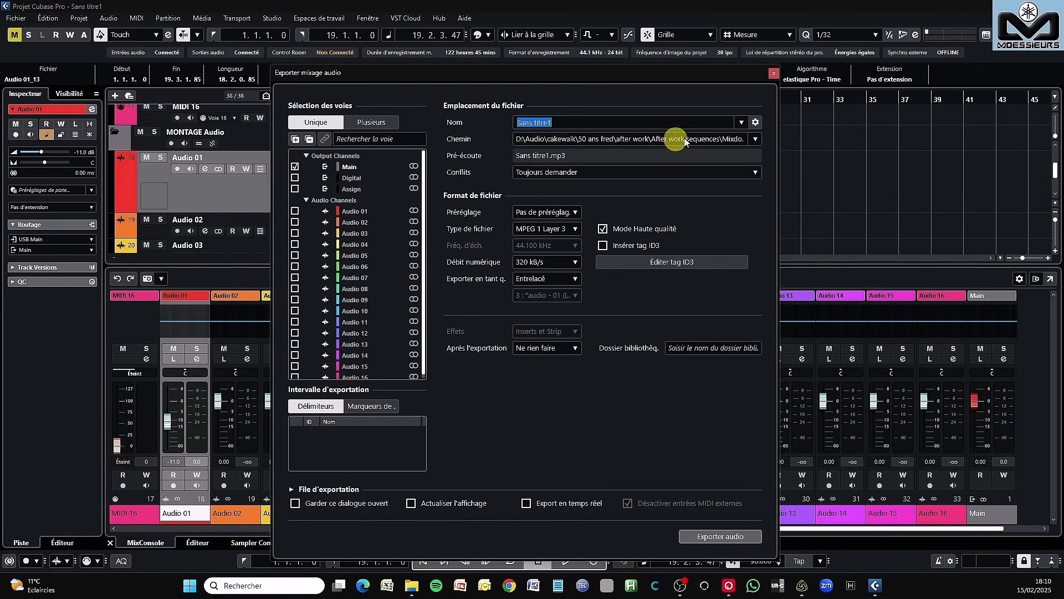
click(773, 73)
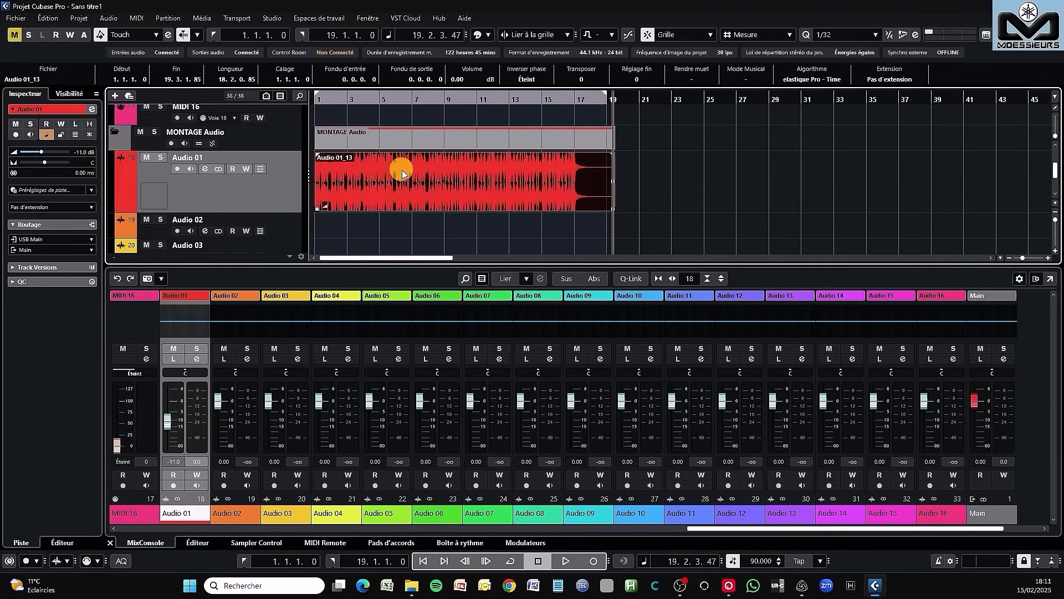
- Delete the recorded audio clip from the Audio 01 track
drag(402, 170, 426, 566)
click(426, 567)
- Unmute the MIDI 01, MIDI 02, MIDI 03 and MIDI 04 tracks in the MONTAGE MIDI folder
scroll(301, 195, up, 10)
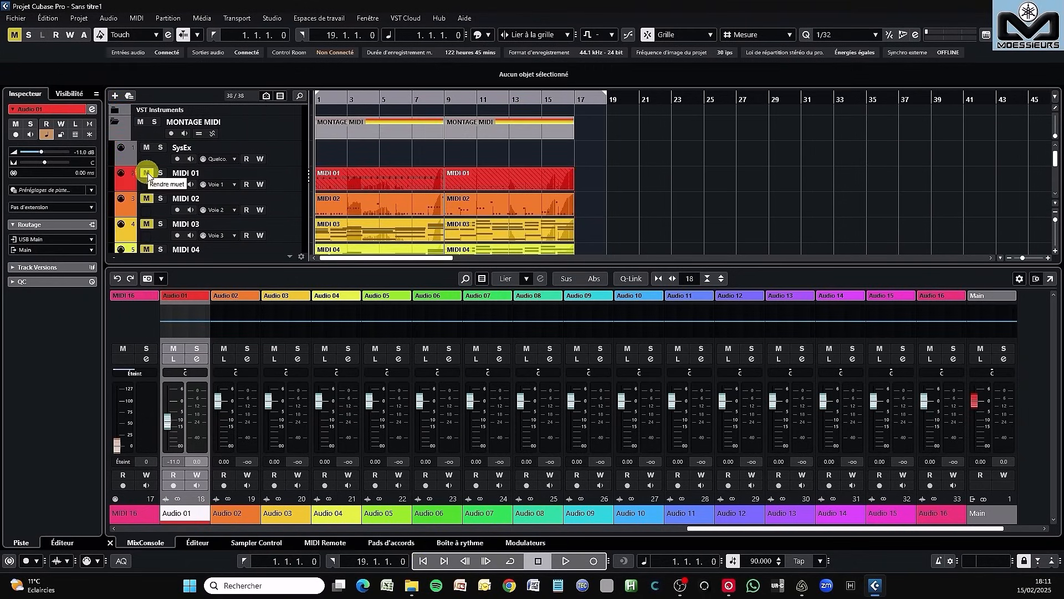
drag(148, 205, 149, 225)
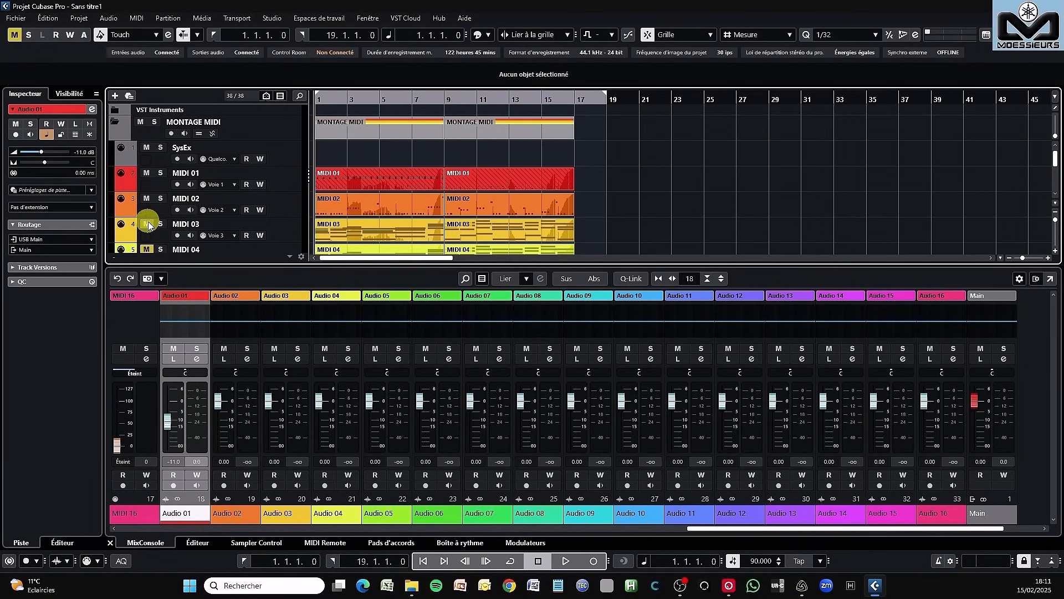
scroll(148, 225, down, 1)
click(148, 219)
- Rename the Audio 01 track as Batterie and the Audio 02 track as Basse
scroll(344, 234, down, 5)
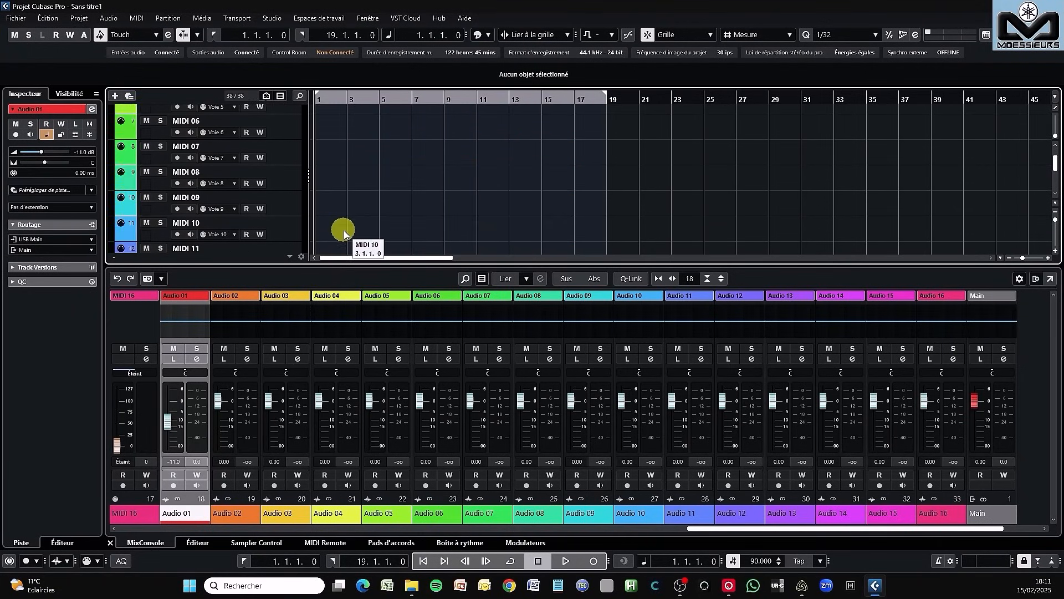
scroll(343, 232, down, 6)
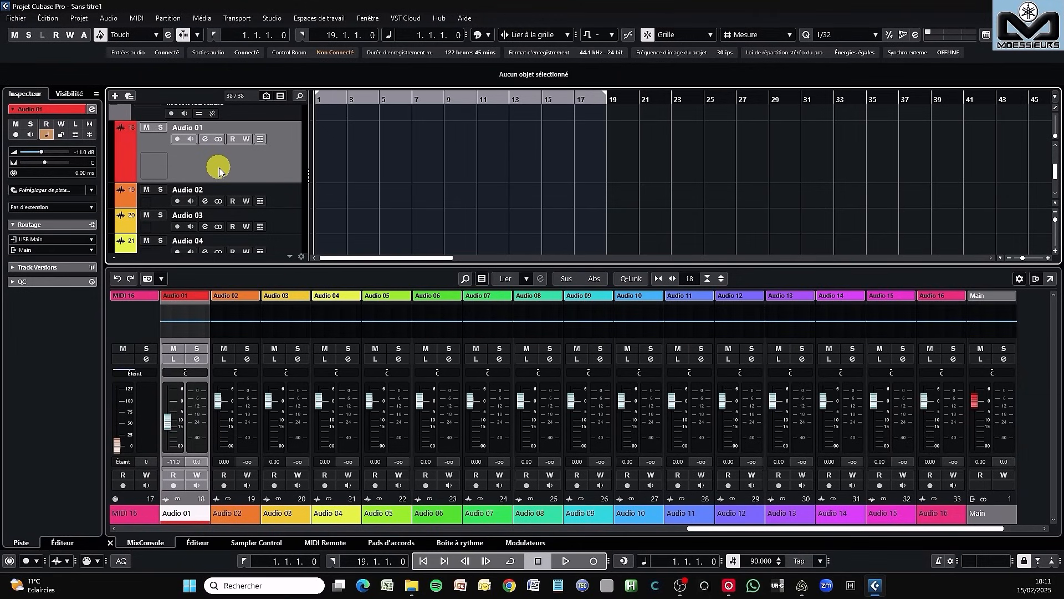
double_click(206, 126)
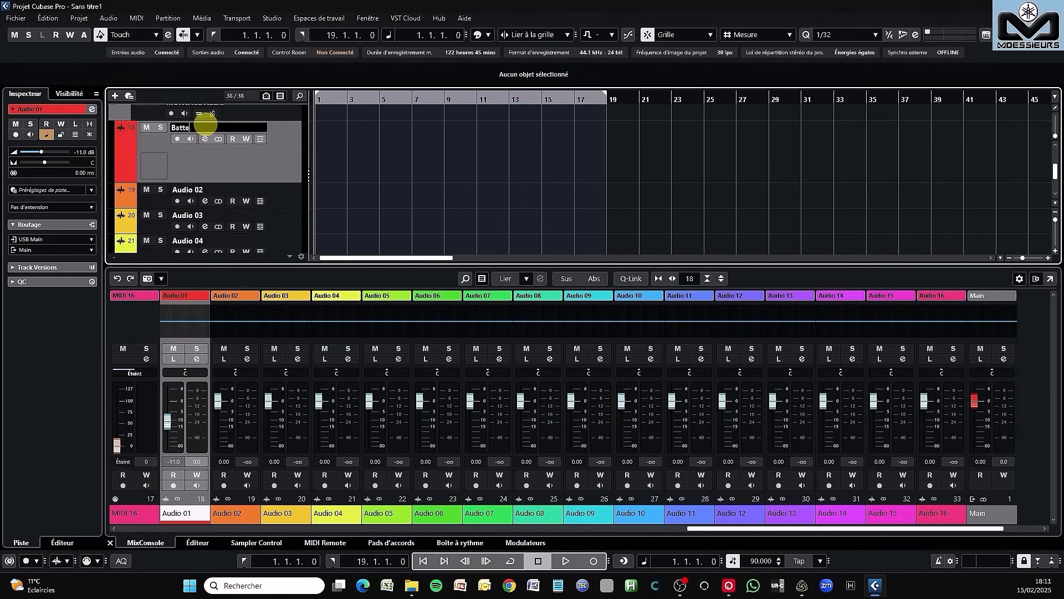
key(Return)
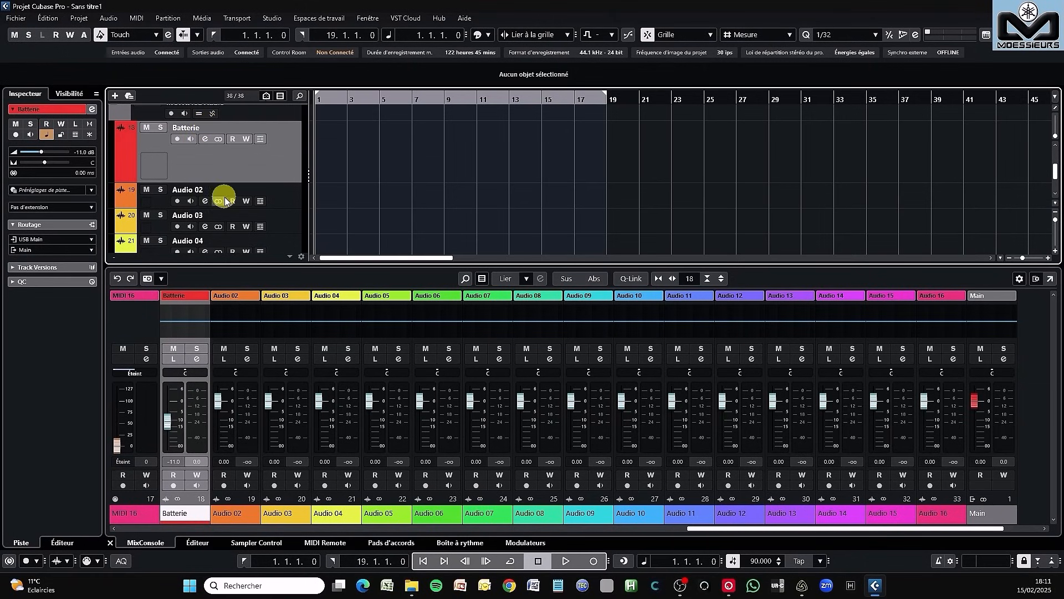
double_click(207, 190)
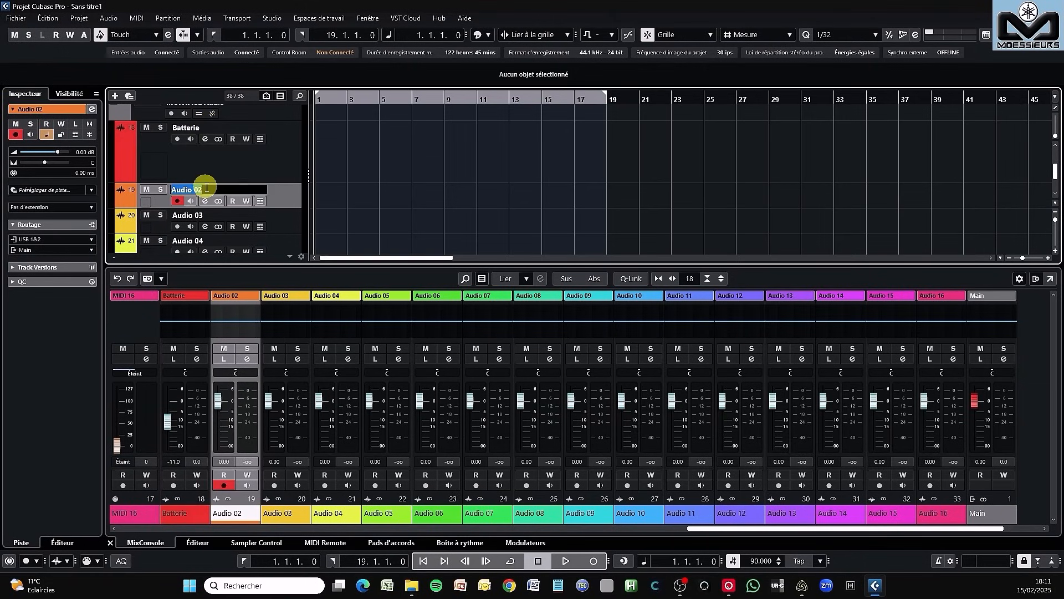
text(e)
key(Return)
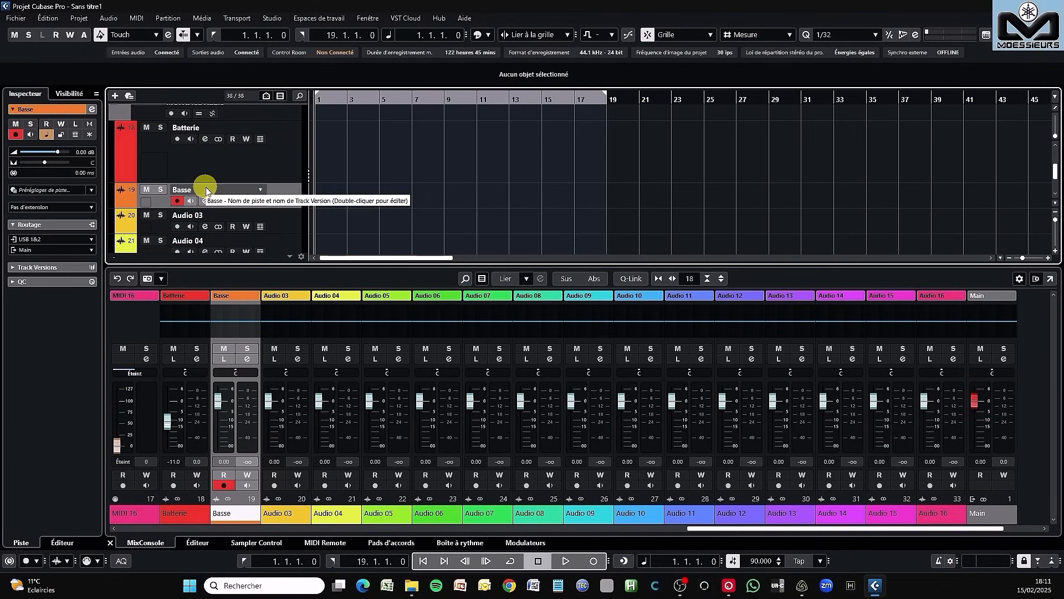
- Rename the Audio 03 track as Pad 1 and the Audio 04 track as Pad 2
click(205, 216)
double_click(206, 216)
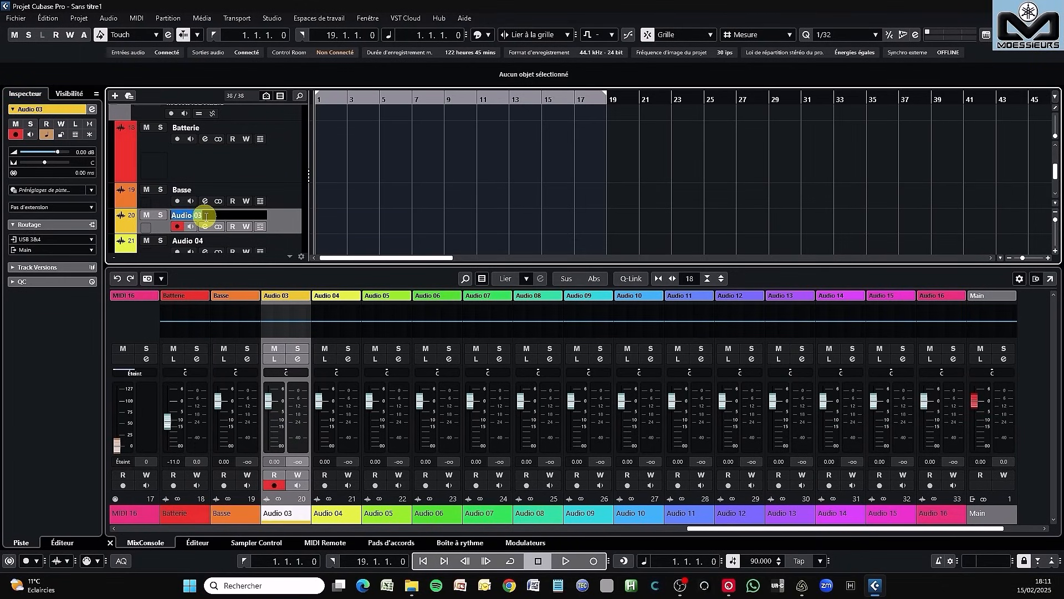
key(Return)
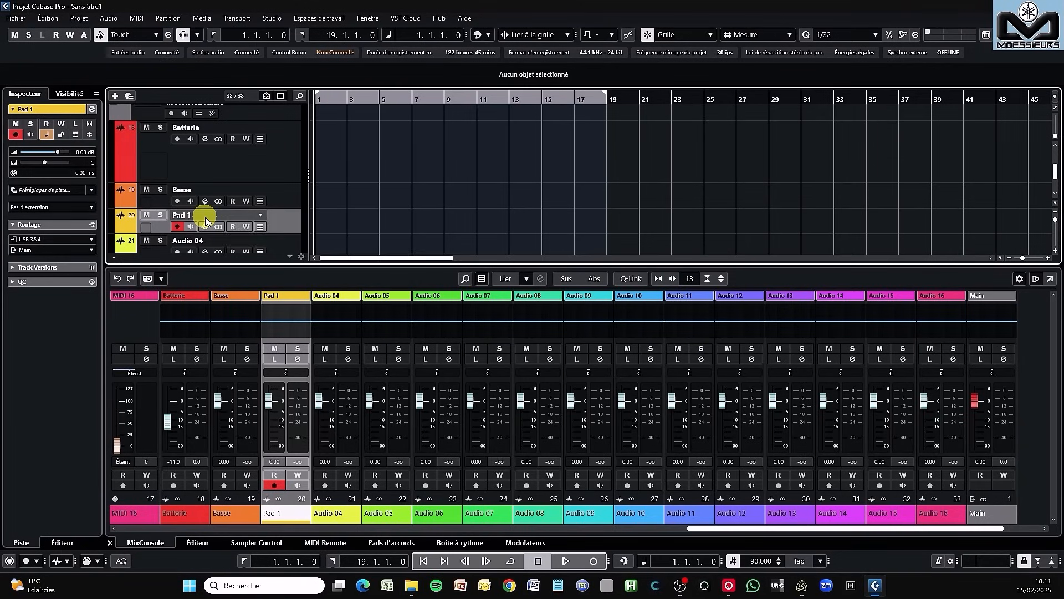
double_click(203, 241)
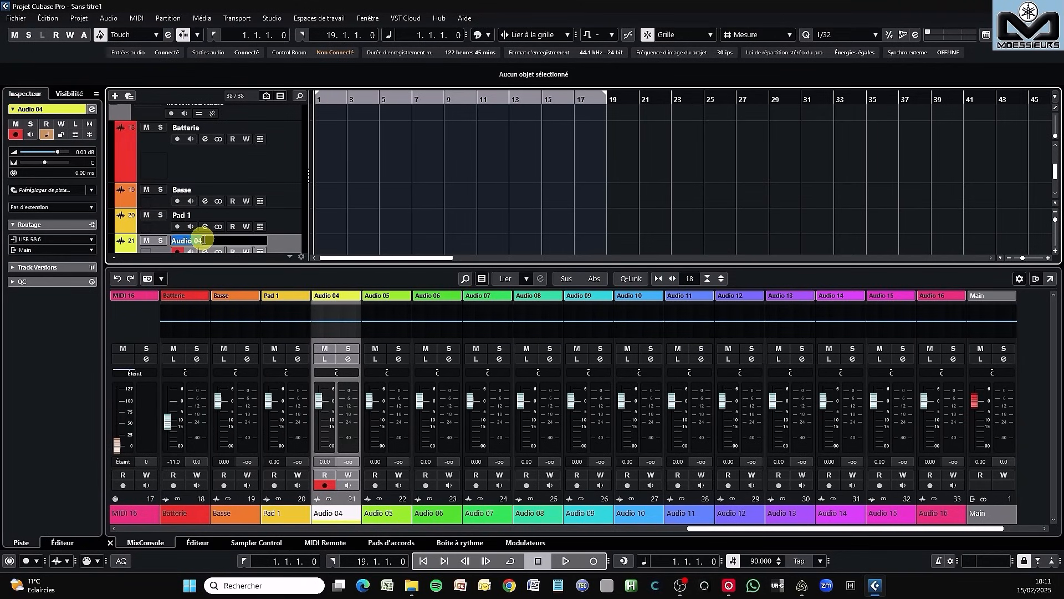
text(Pad 2)
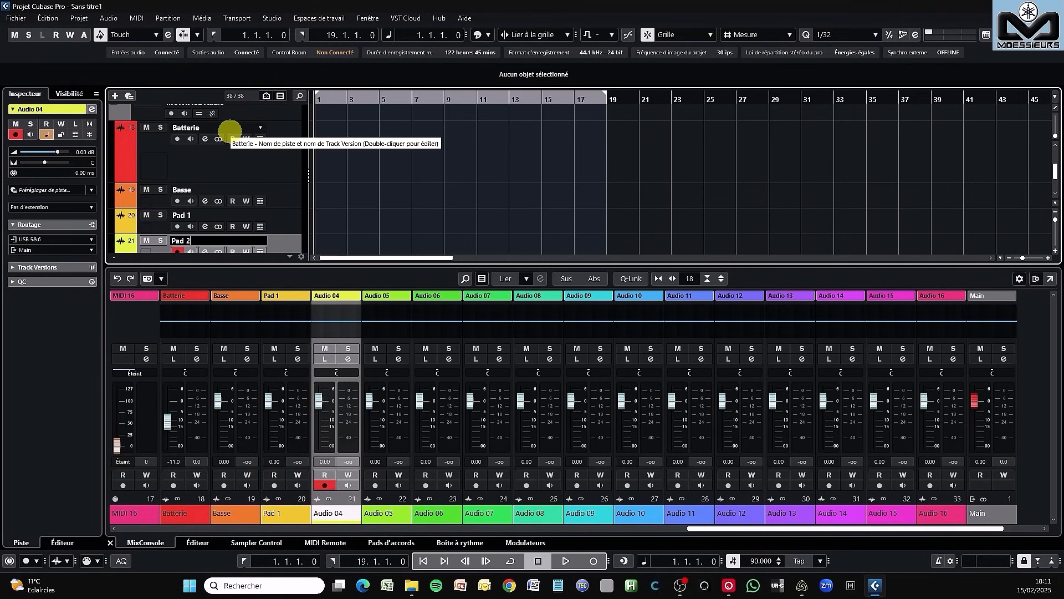
key(Return)
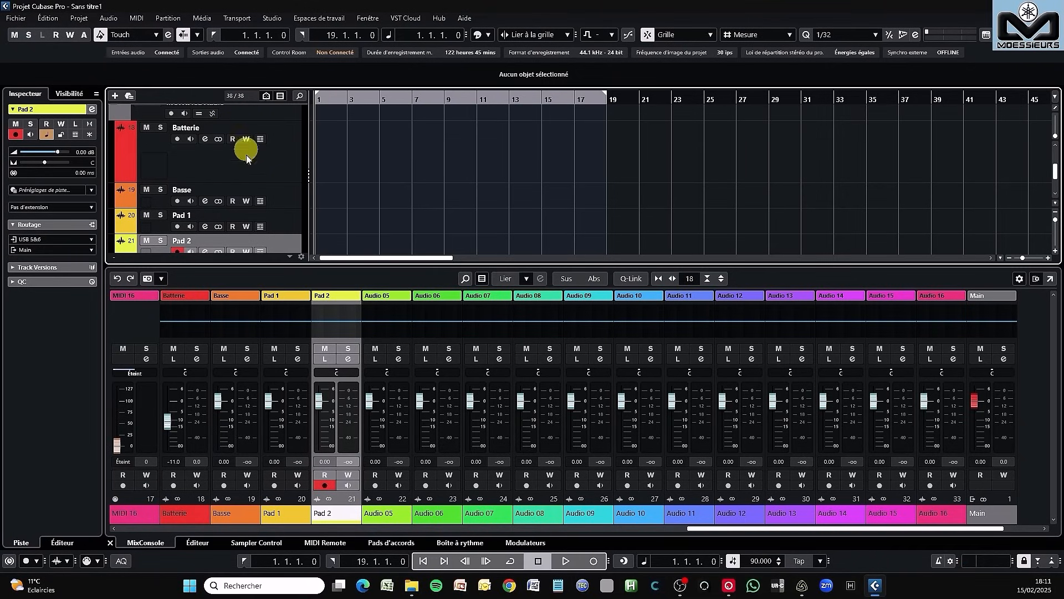
- Reduce the Batterie track's height and check the input routing of Batterie, Basse, Pad 1 and Pad 2
drag(231, 181, 233, 145)
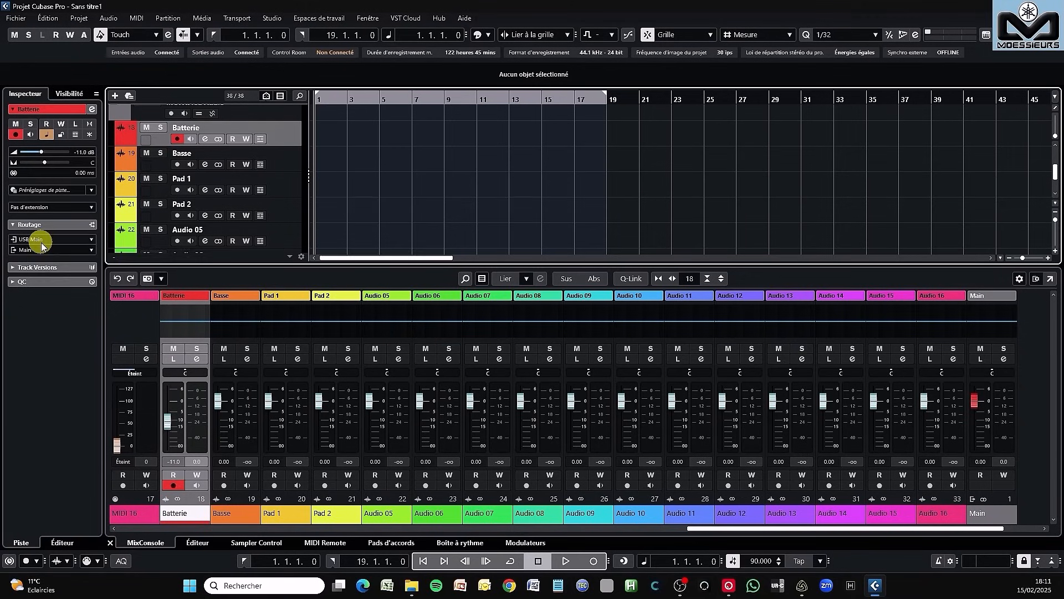
click(289, 160)
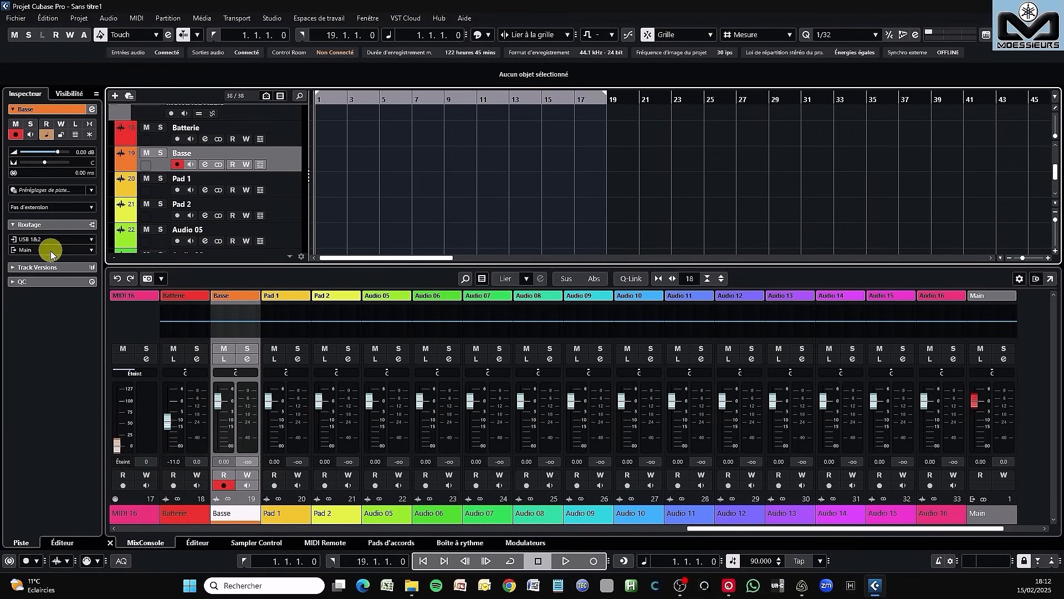
click(294, 186)
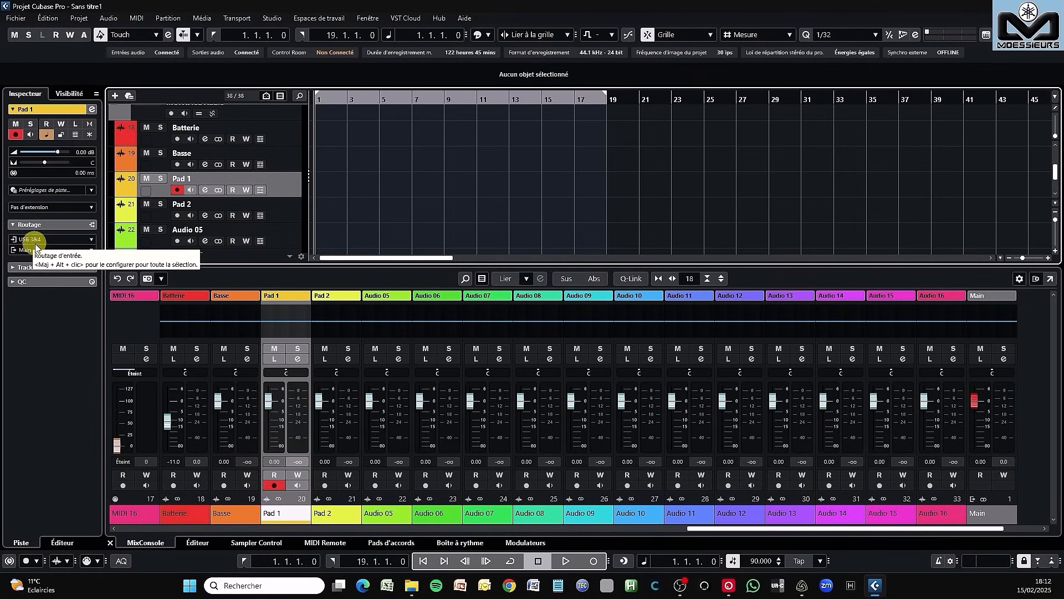
click(296, 212)
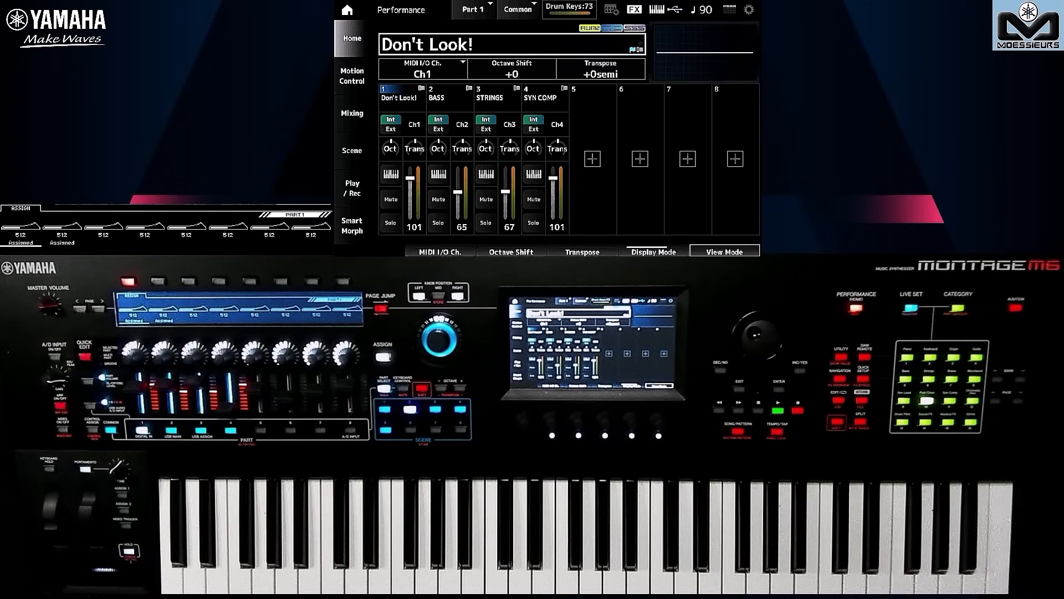
- On the MONTAGE, set the Part Output of Part 2 (BASS) to USB1&2 in its part settings
click(171, 430)
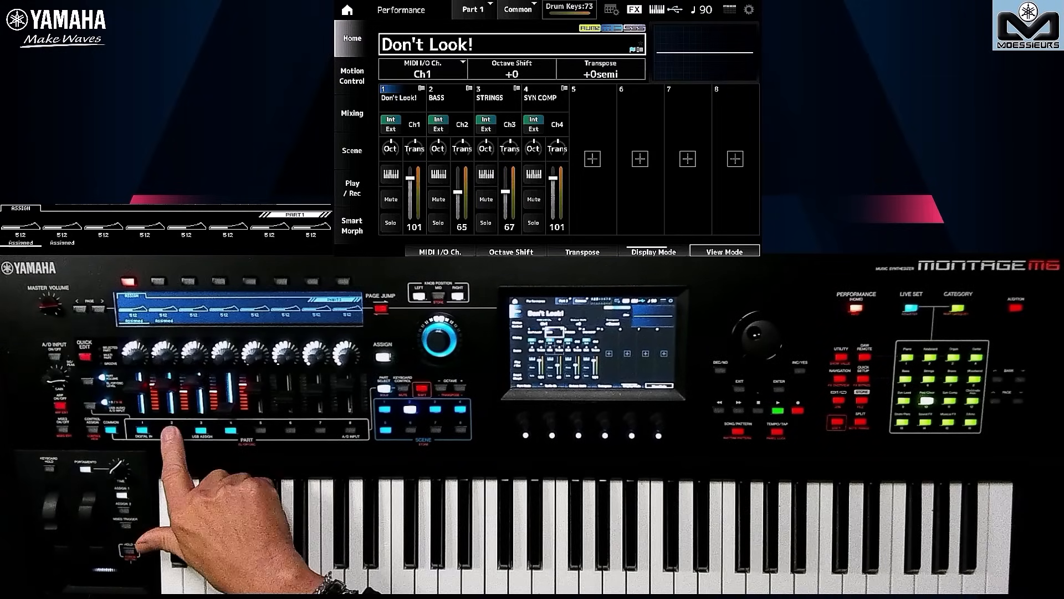
click(839, 400)
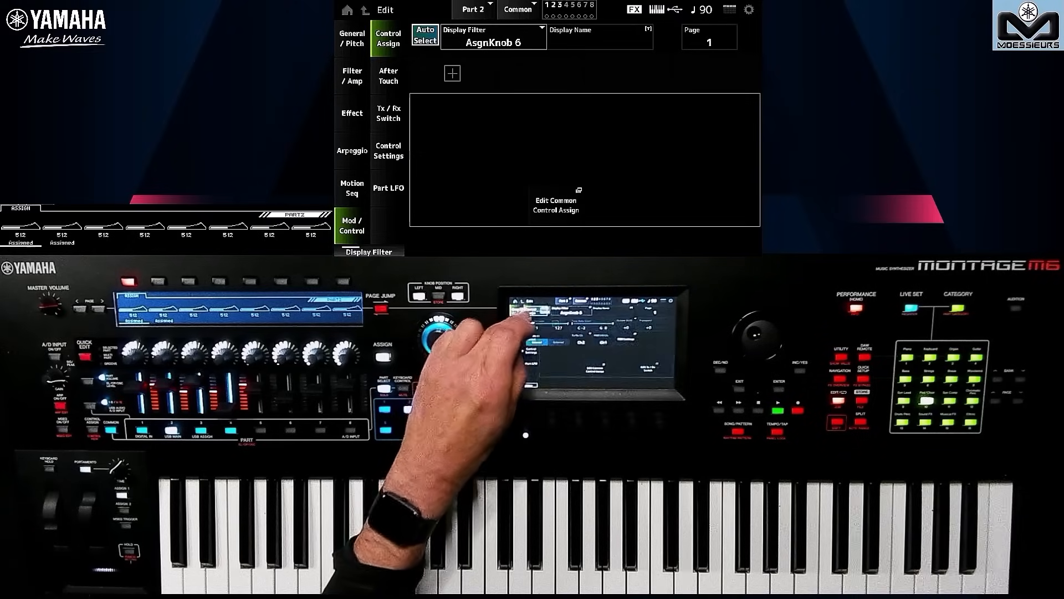
click(516, 310)
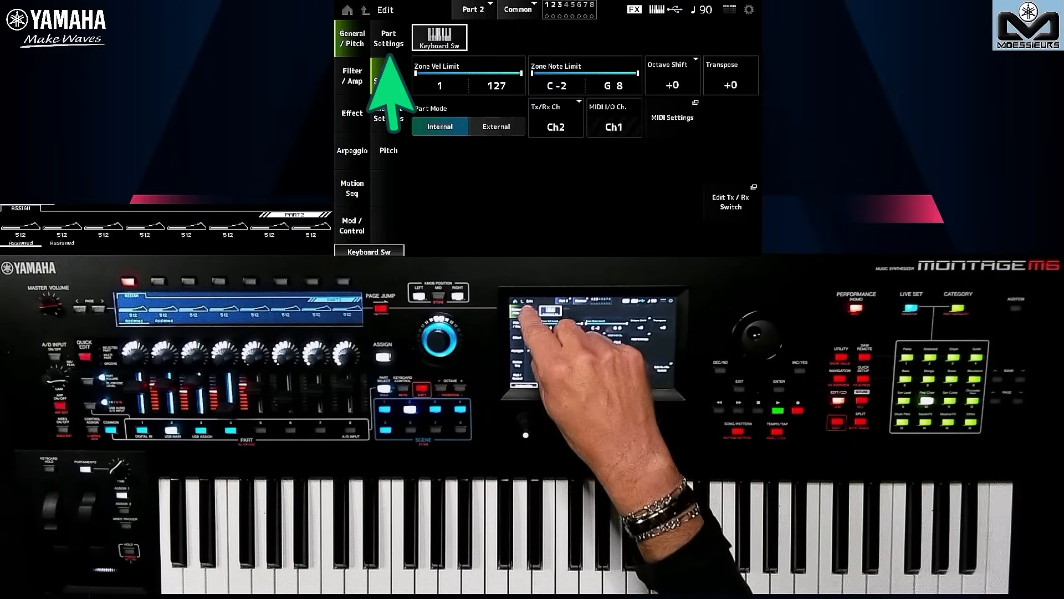
click(531, 310)
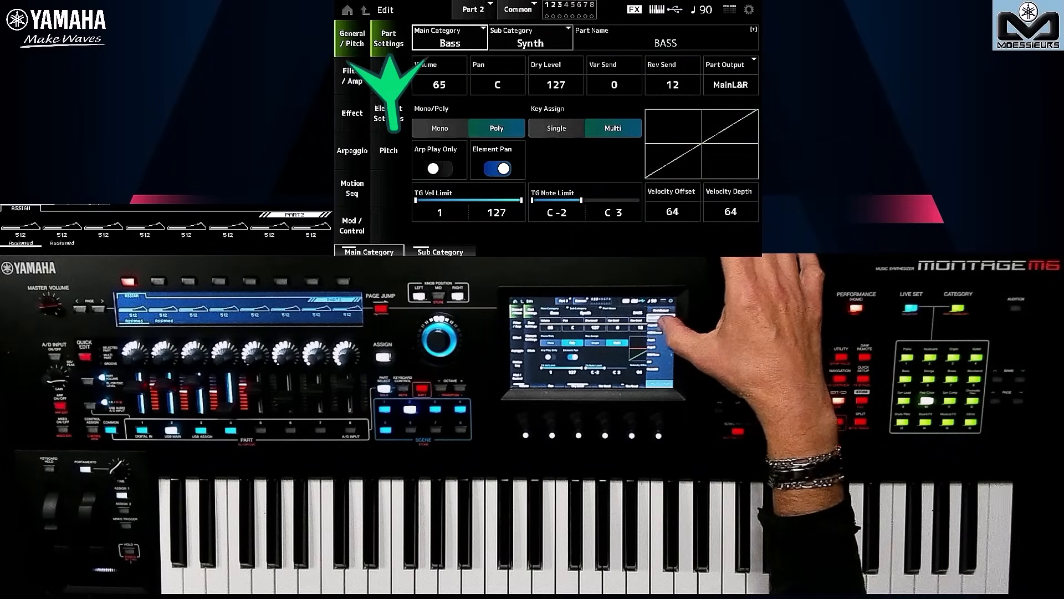
click(663, 326)
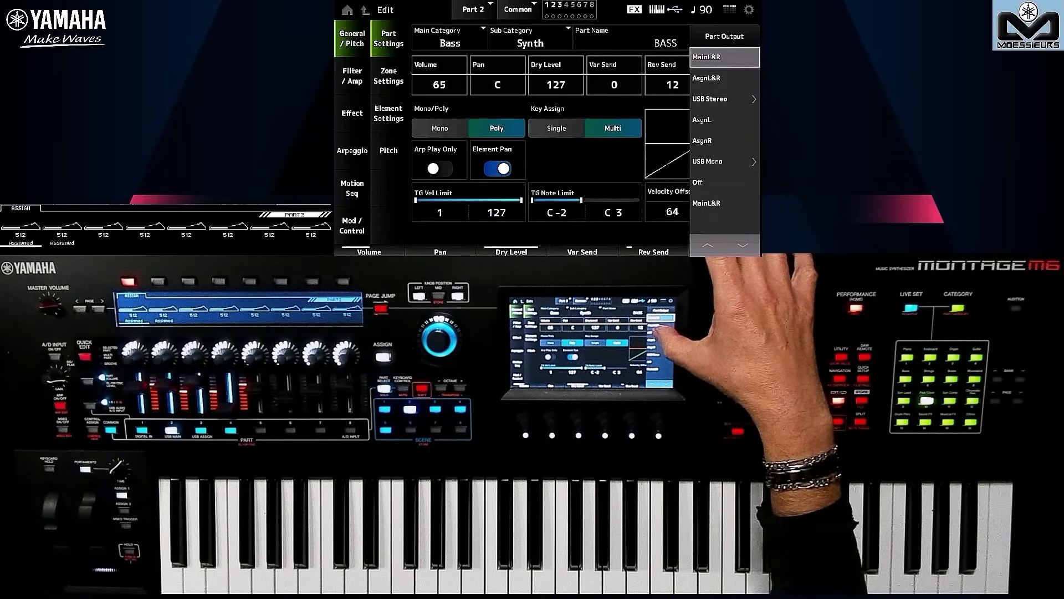
click(662, 331)
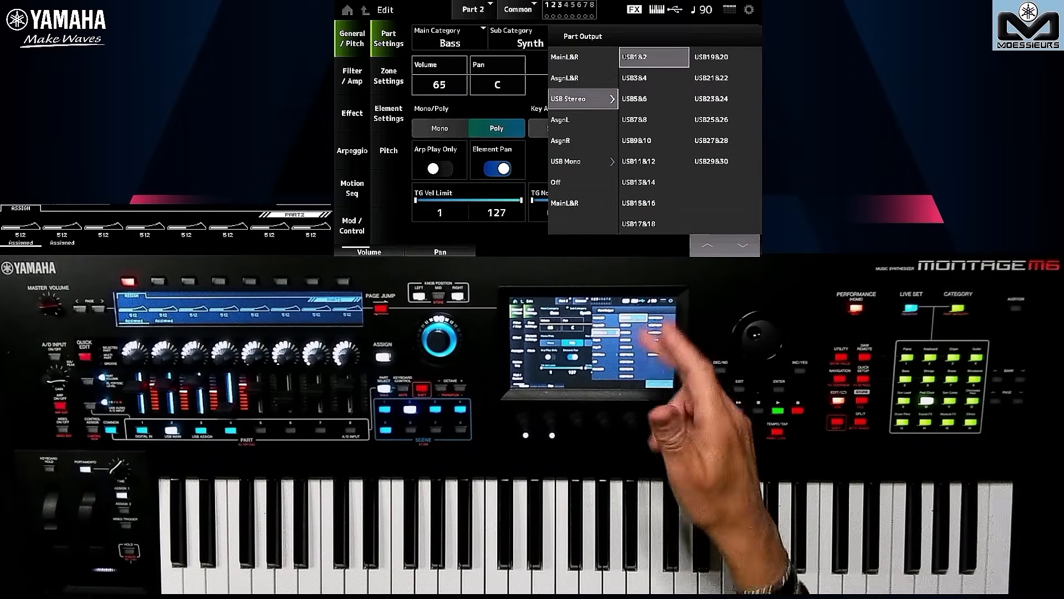
click(579, 382)
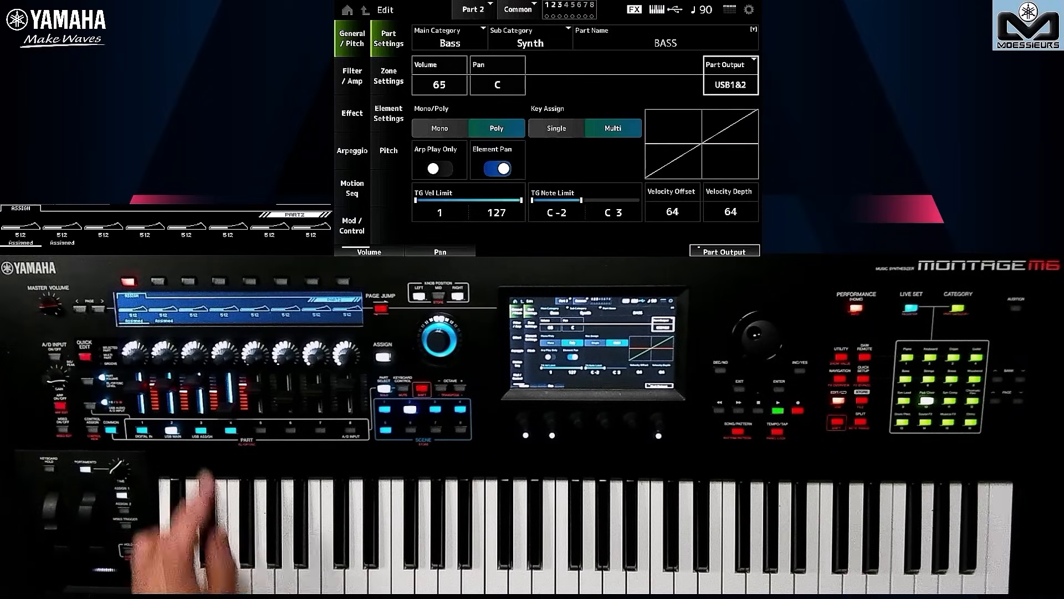
- Set the Part Output of Part 3 (STRINGS) to the USB3&4 stereo output
click(201, 430)
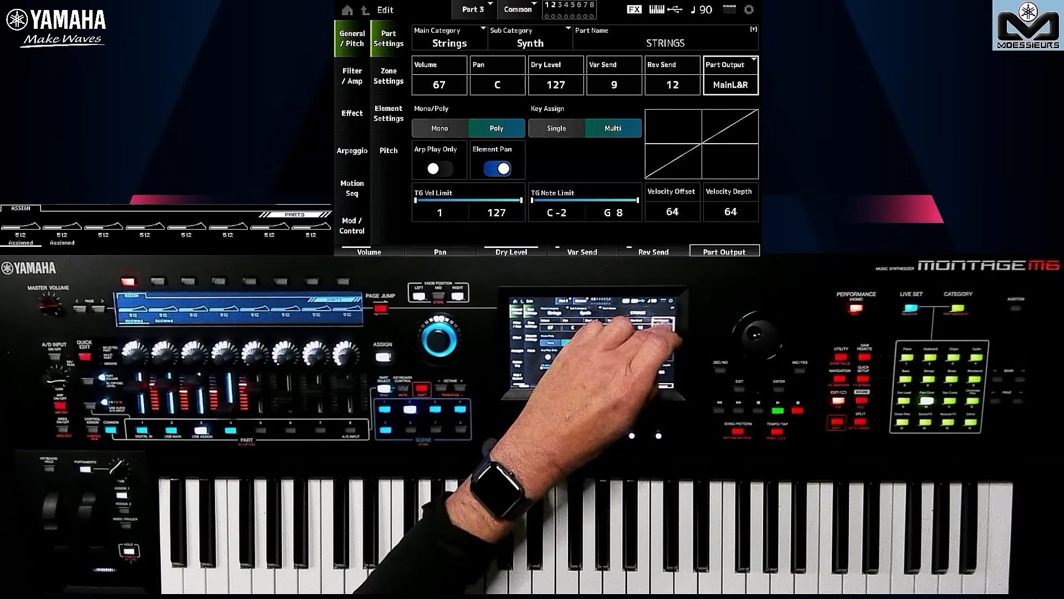
click(662, 324)
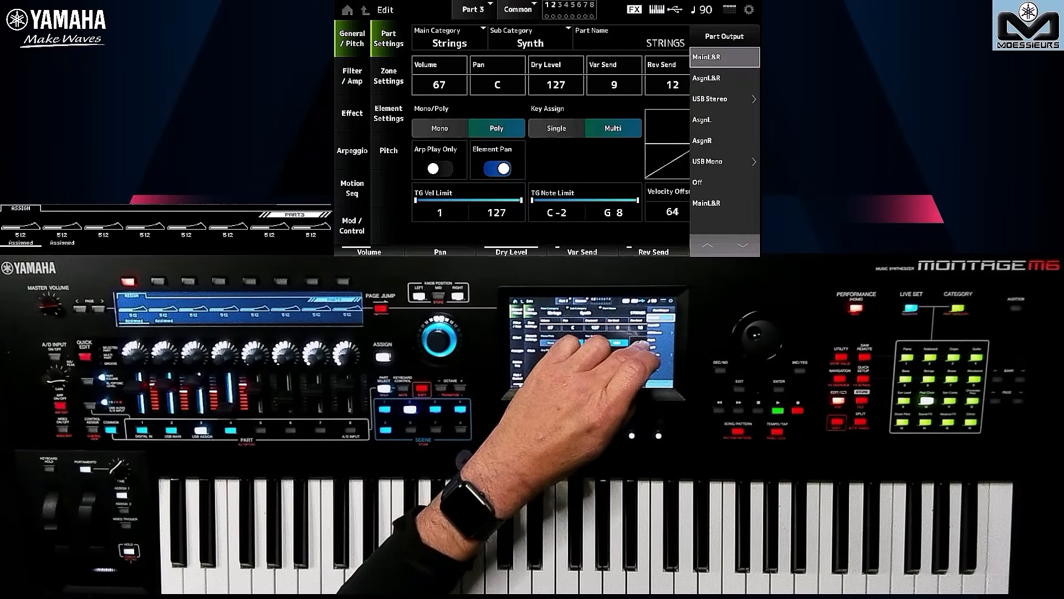
click(659, 332)
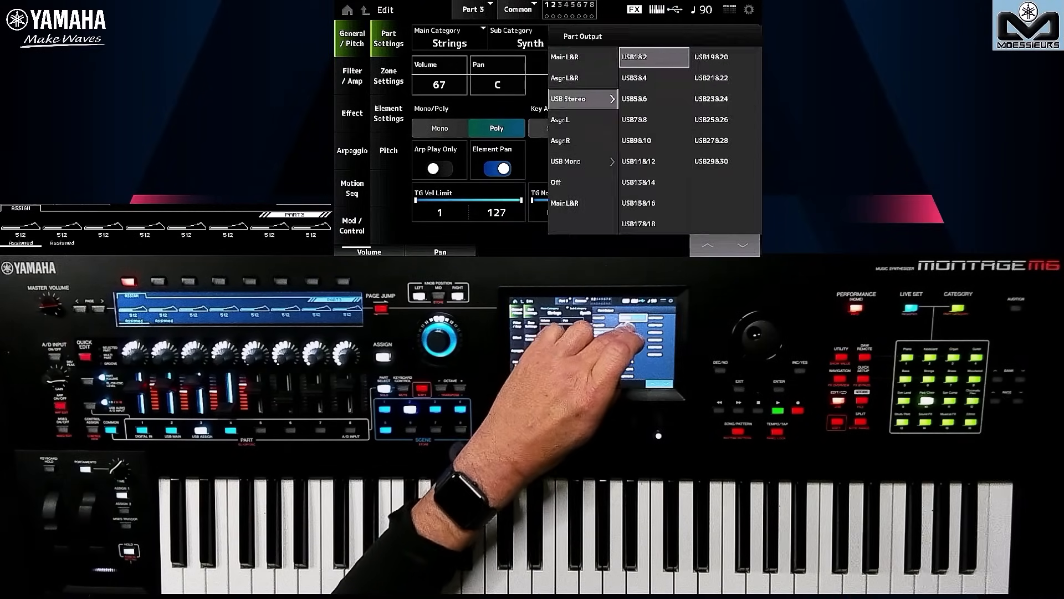
click(634, 325)
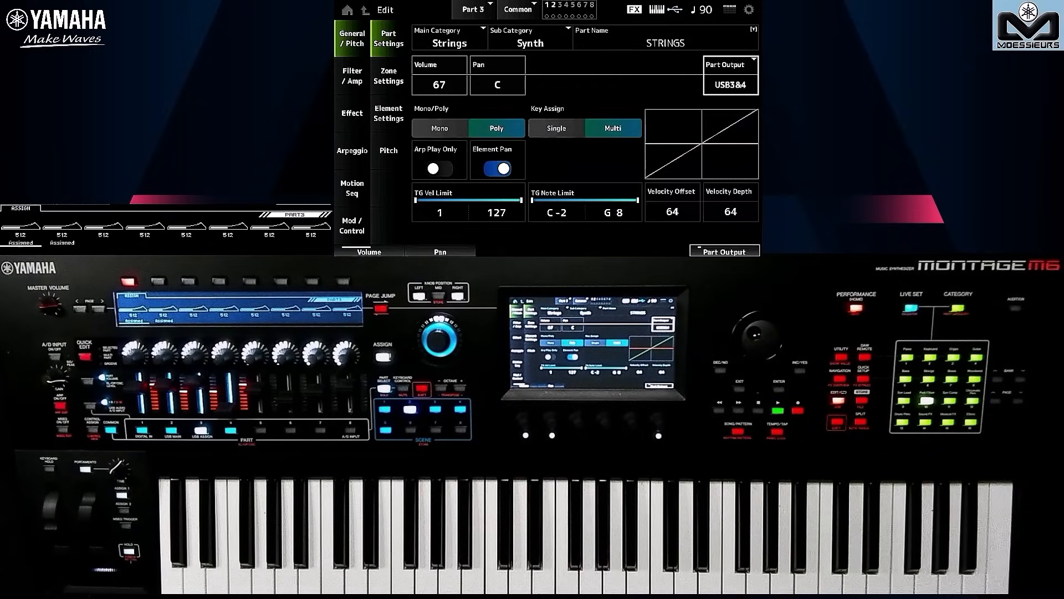
- Set the Part Output of Part 4 (SYN COMP) to USB5&6 and return to the Performance home screen
click(231, 430)
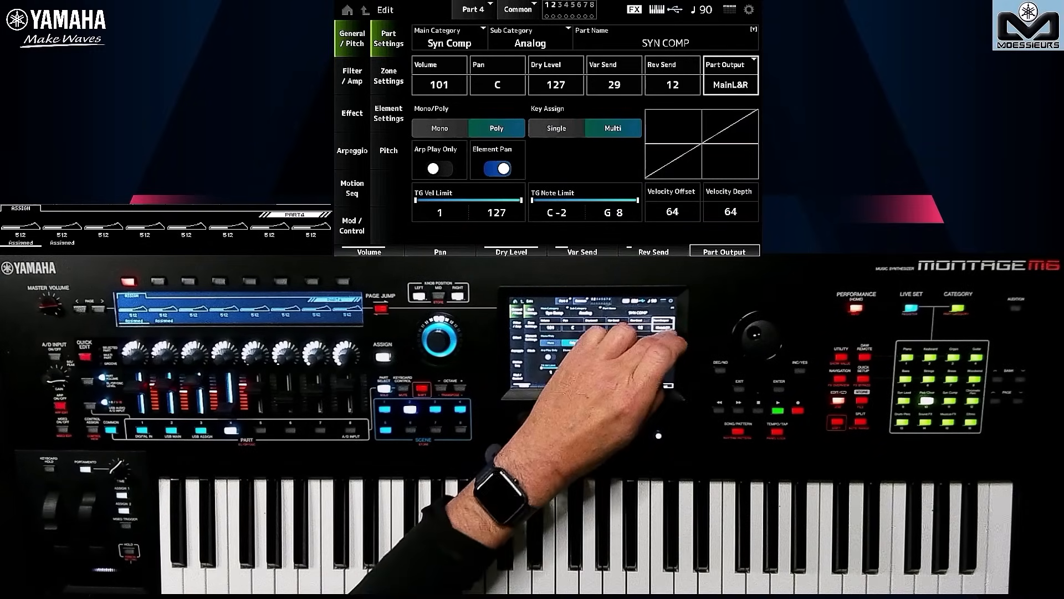
click(662, 324)
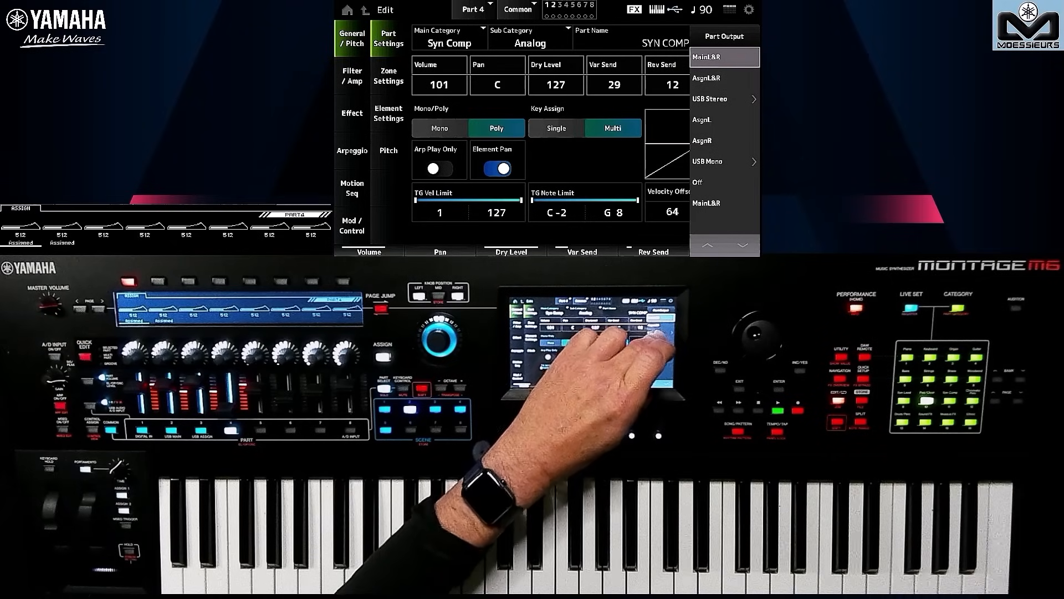
click(657, 333)
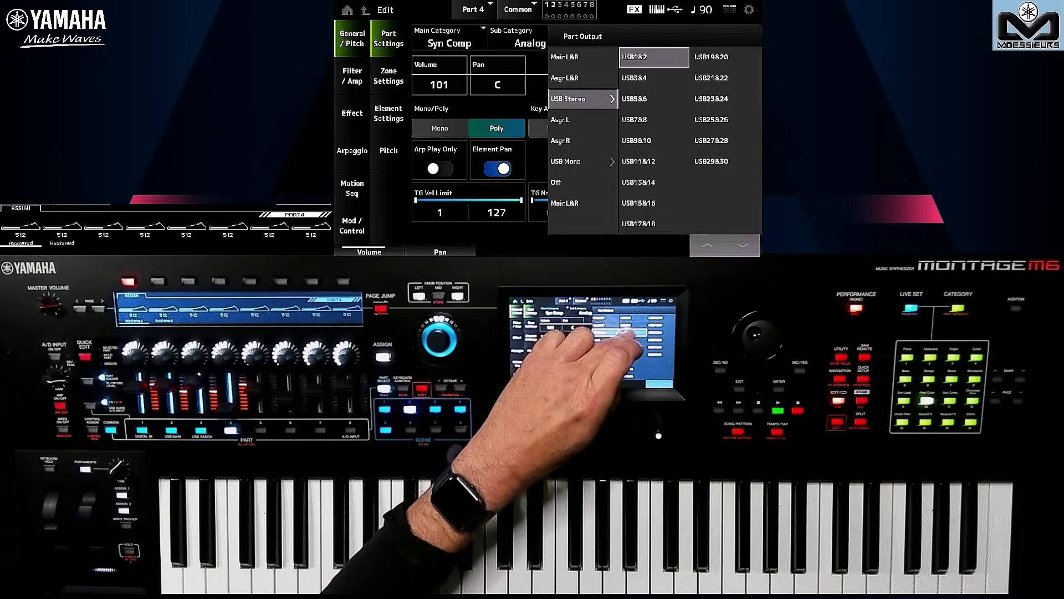
click(631, 332)
click(632, 332)
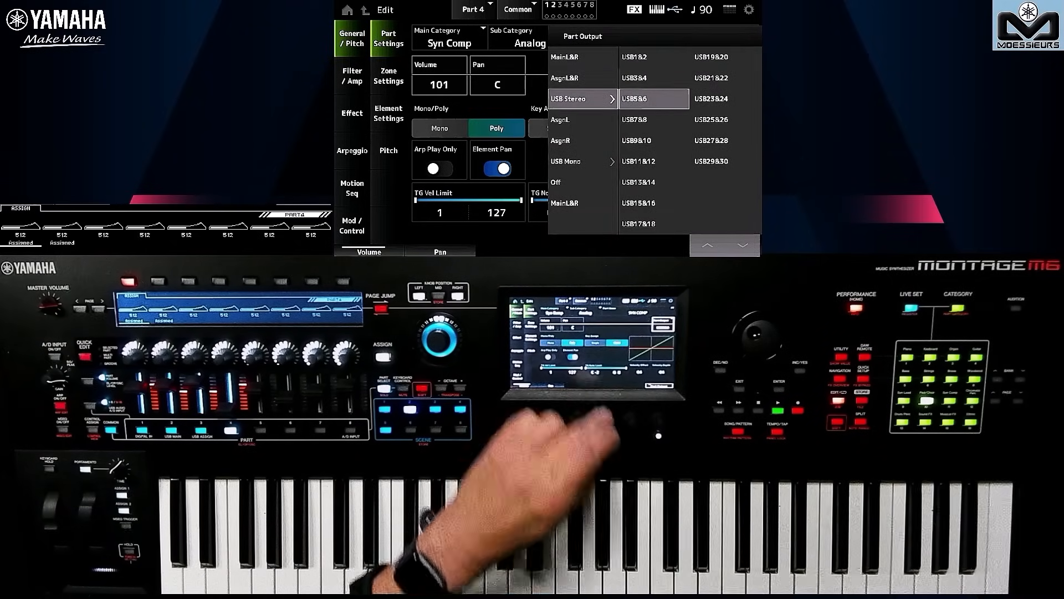
click(856, 308)
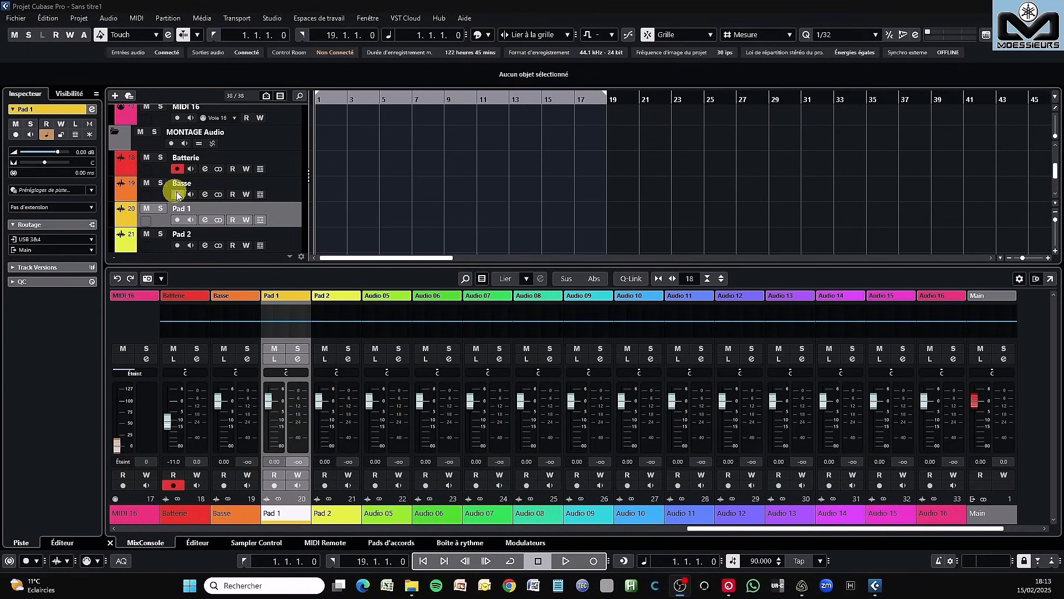
- In Cubase, record-enable the Basse, Pad 1 and Pad 2 audio tracks together with Batterie
click(177, 194)
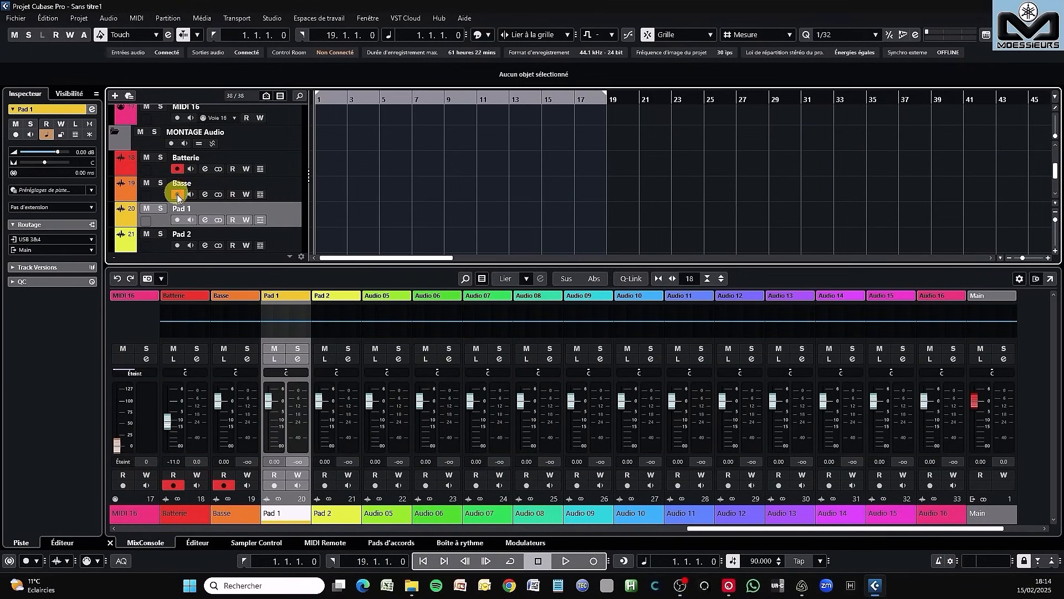
click(177, 220)
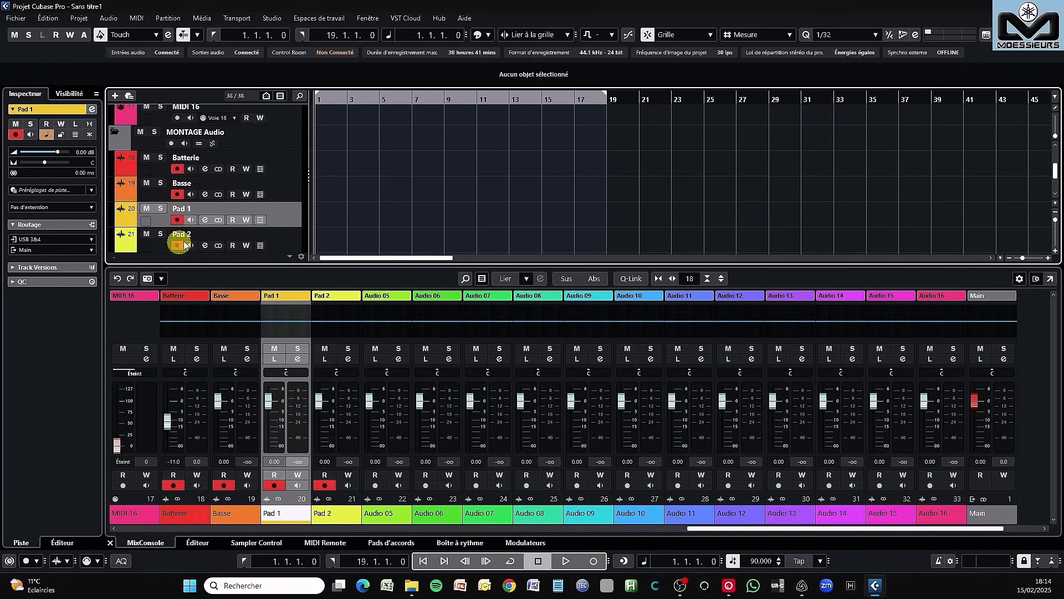
- Set the input channel levels to -2.76 dB for USB Main, -2.25 for USB 1&2, -2.50 for USB 3&4, -2.76 for USB 5&6 and -3.31 for USB 7&8
scroll(275, 191, down, 1)
scroll(274, 191, up, 5)
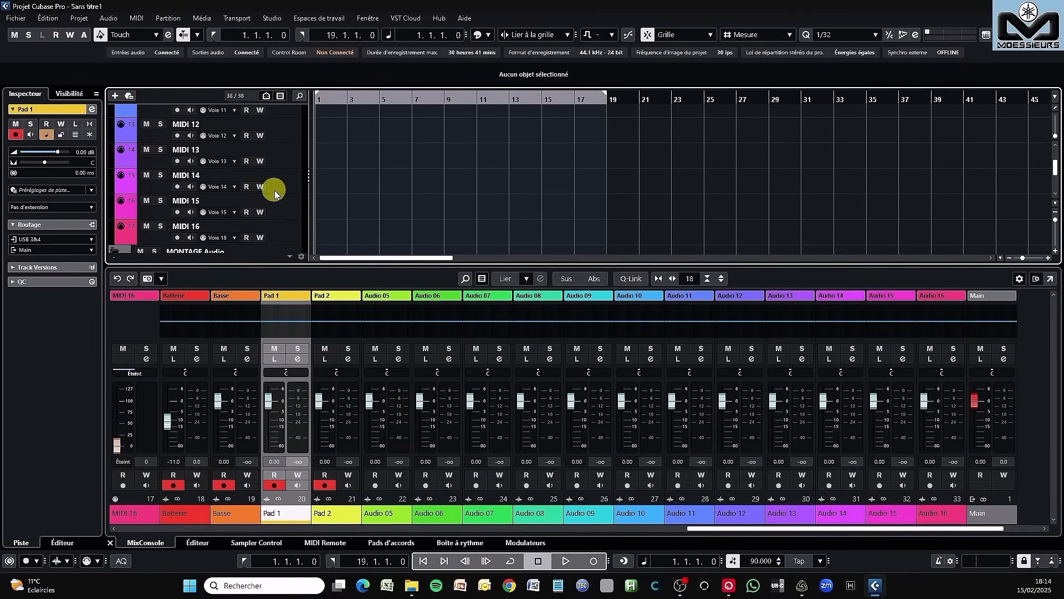
scroll(274, 191, up, 10)
scroll(275, 191, down, 15)
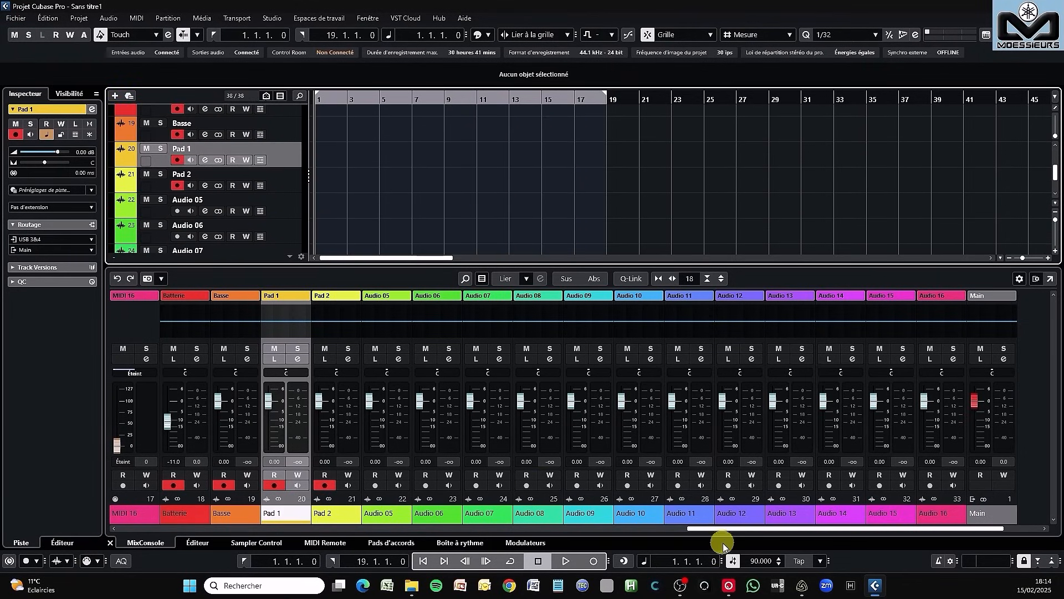
drag(716, 527, 92, 538)
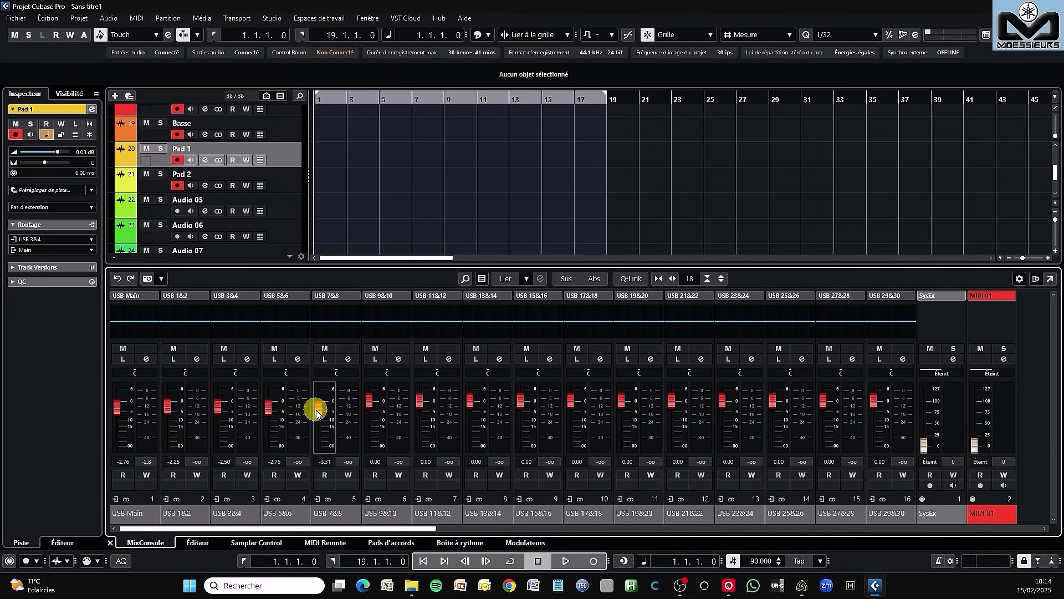
drag(362, 528, 922, 477)
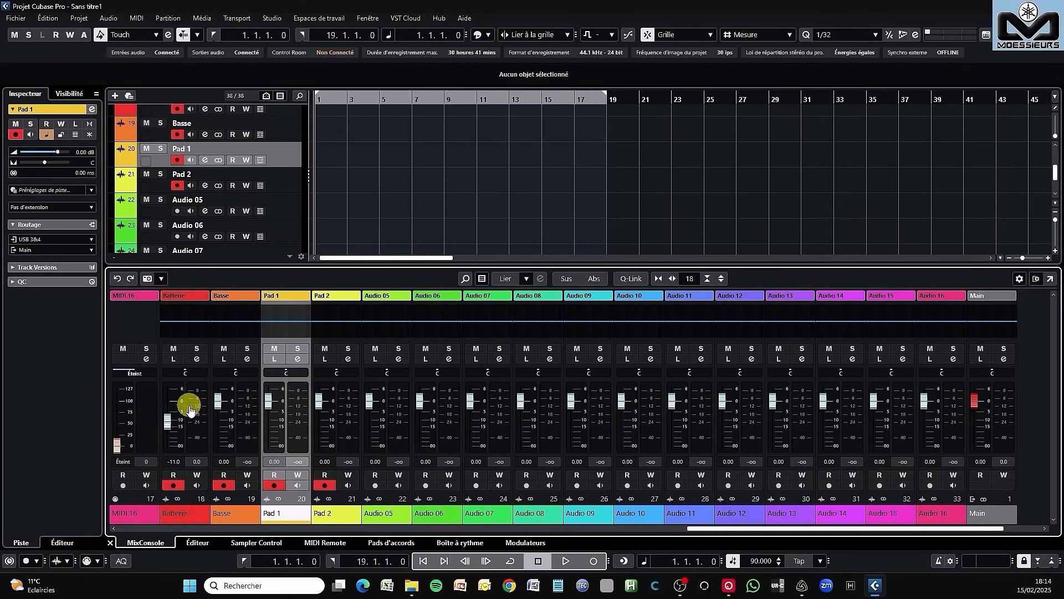
- Lower the Basse, Pad 1 and Pad 2 faders to -9.17, -8.48 and -13.1 dB and record all four armed tracks into bar 18
drag(218, 403, 314, 429)
click(593, 560)
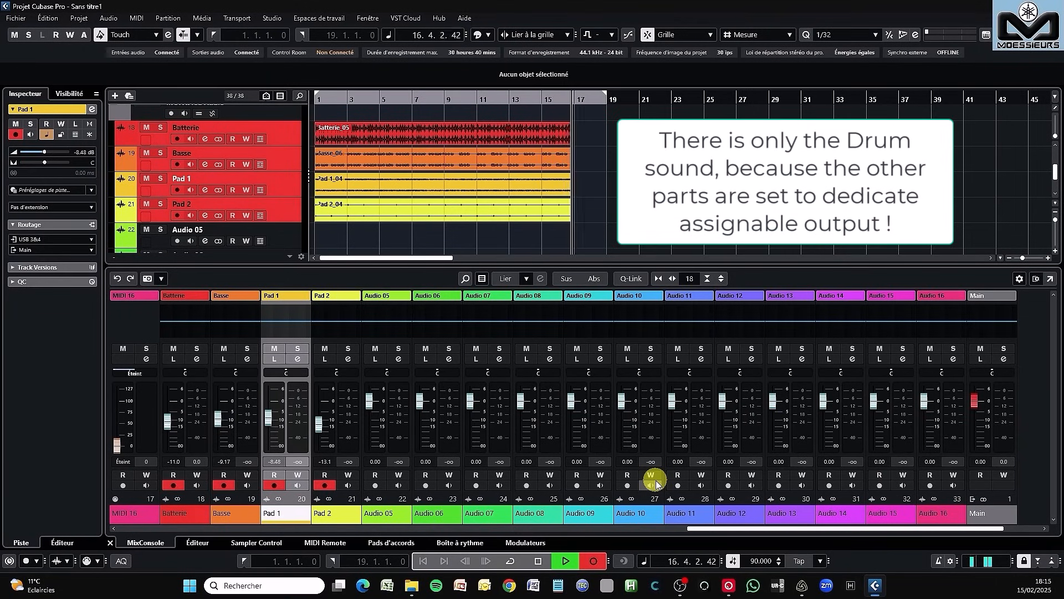
click(539, 561)
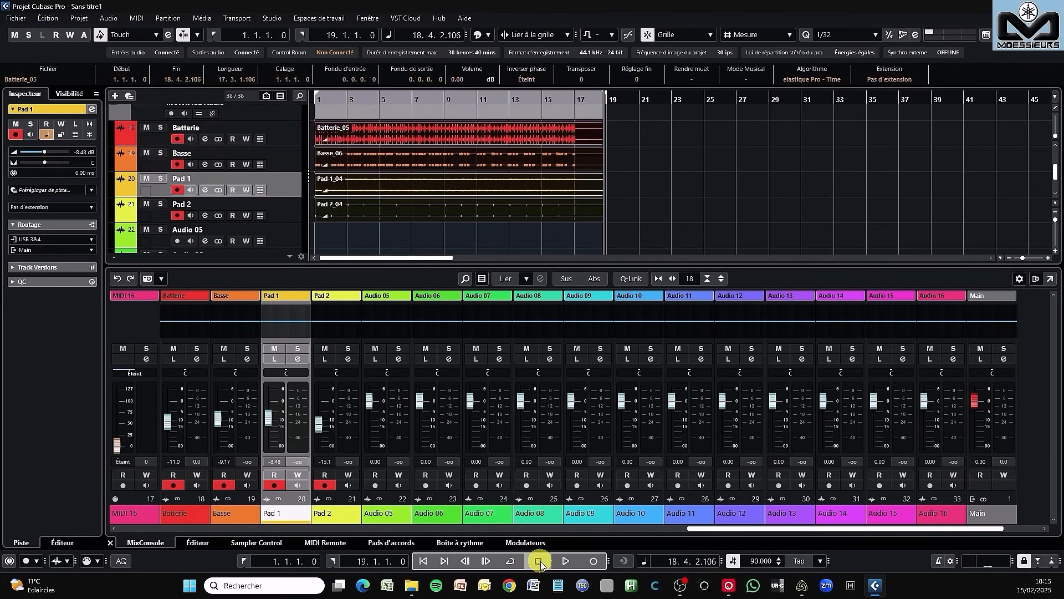
- Set the Pad 2 fader to -11.4 dB and disarm recording on the Batterie, Basse, Pad 1 and Pad 2 tracks
click(330, 404)
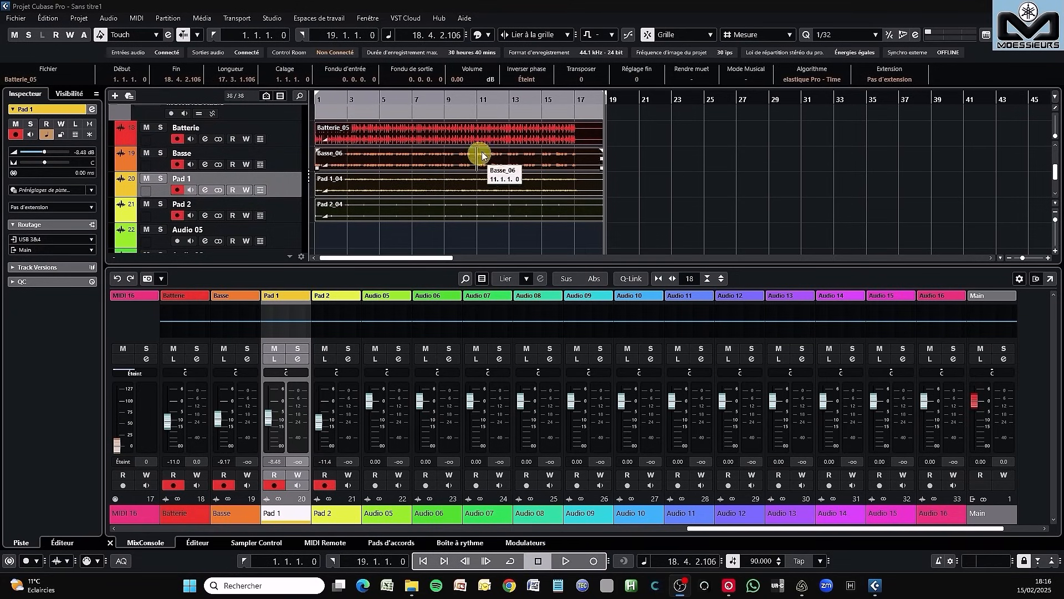
click(412, 210)
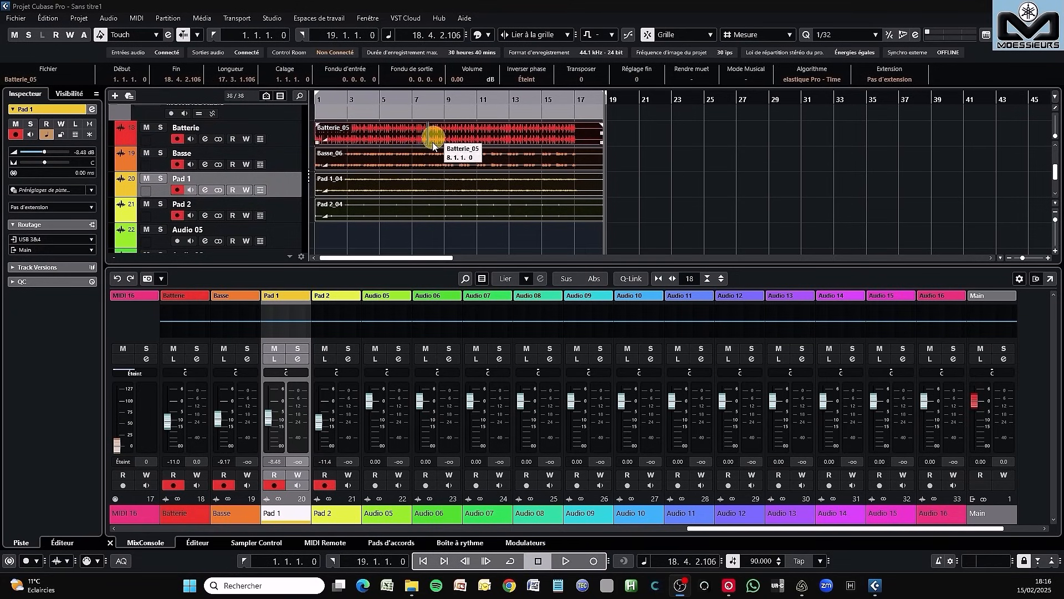
click(177, 139)
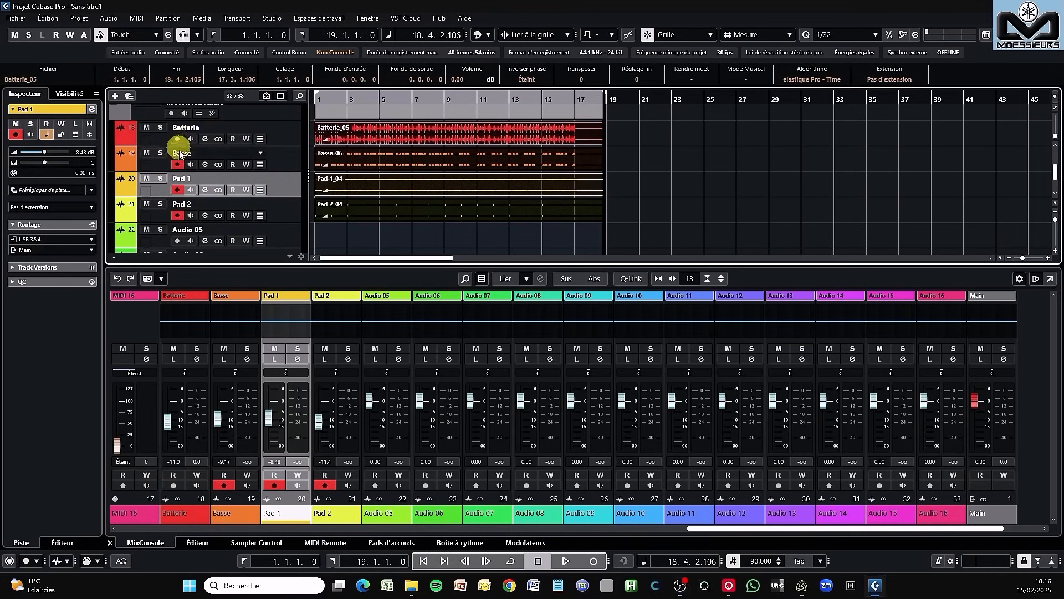
click(178, 190)
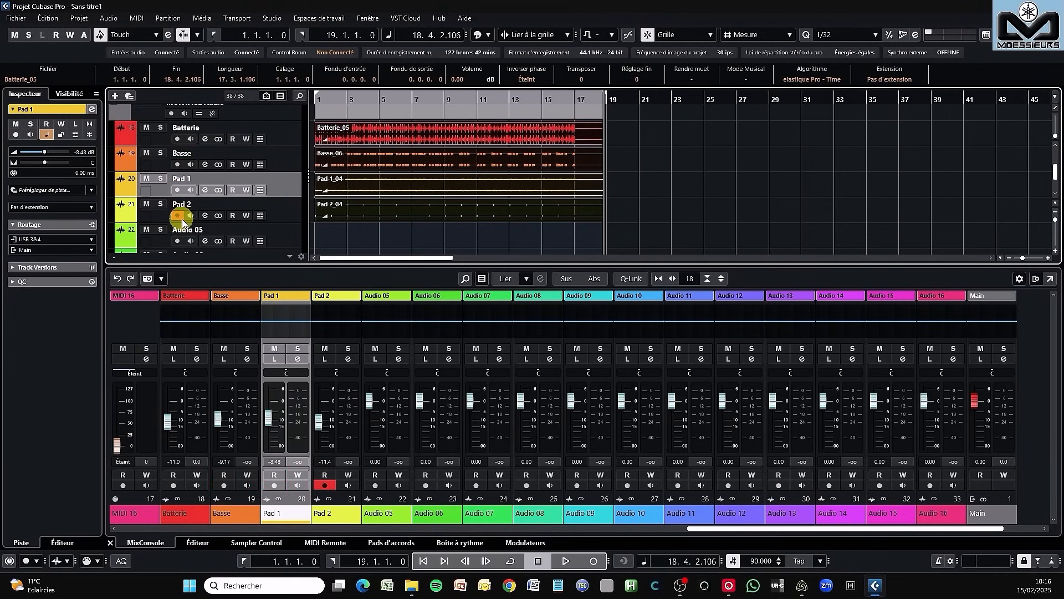
click(177, 215)
- Mute the four source MIDI tracks, MIDI 01 to MIDI 04, in the MONTAGE MIDI folder
scroll(189, 177, up, 5)
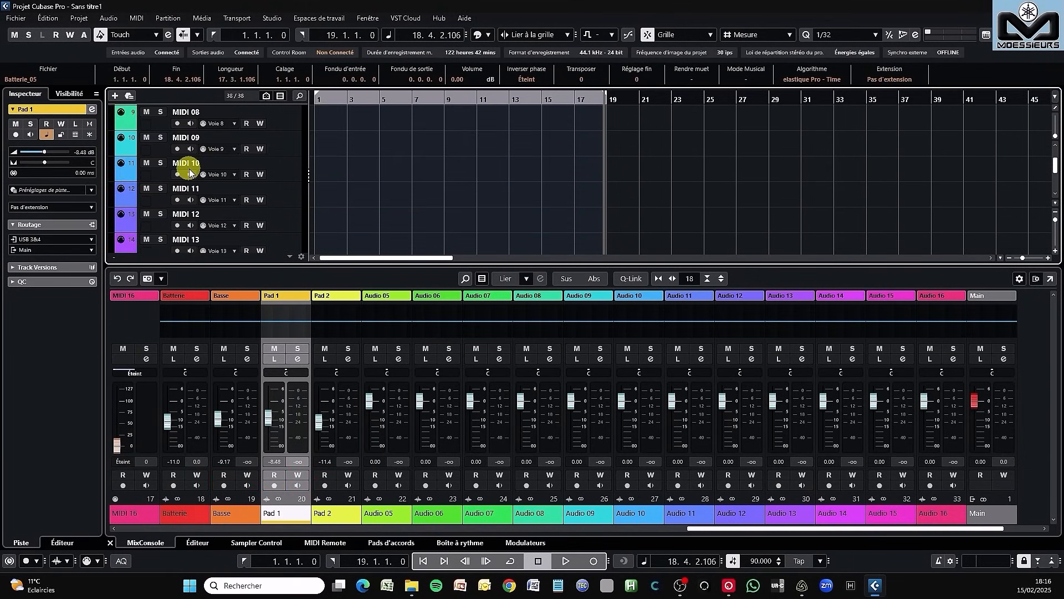
scroll(189, 173, up, 6)
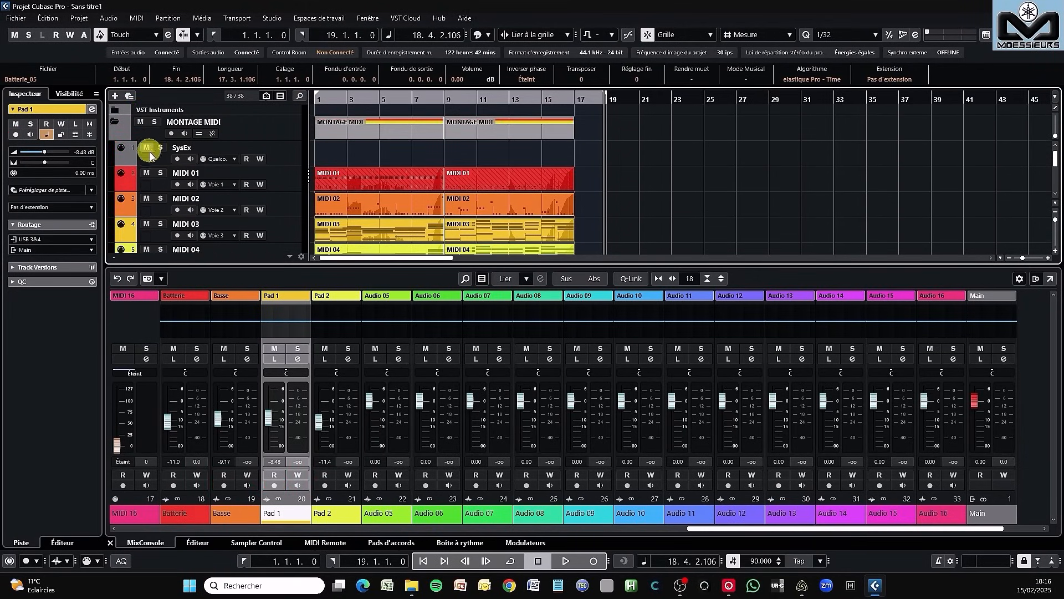
click(151, 176)
click(150, 199)
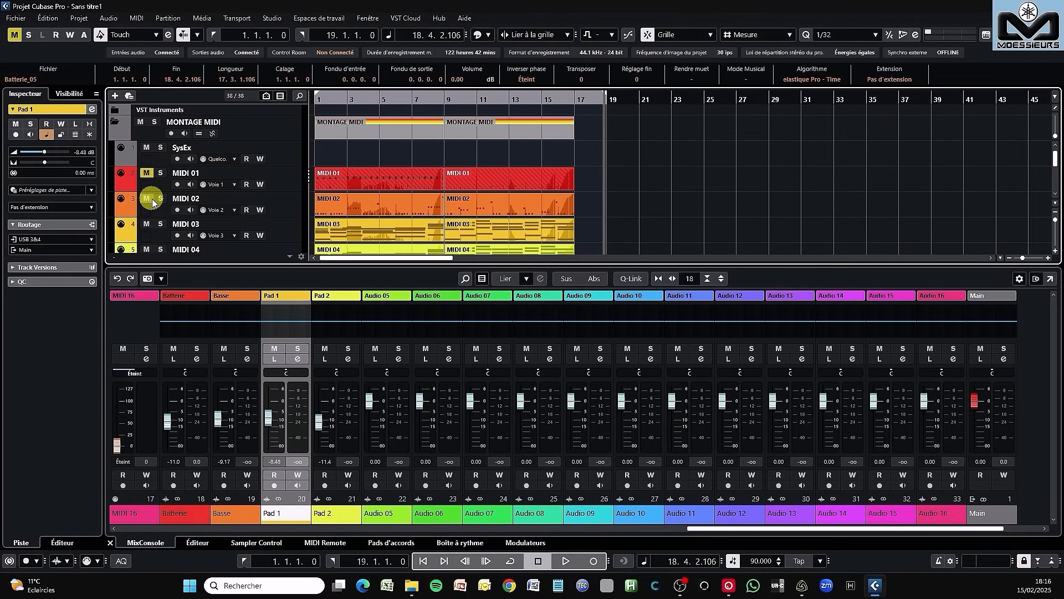
click(148, 249)
- Return to the start of the project and play back the recorded audio tracks
scroll(273, 167, down, 10)
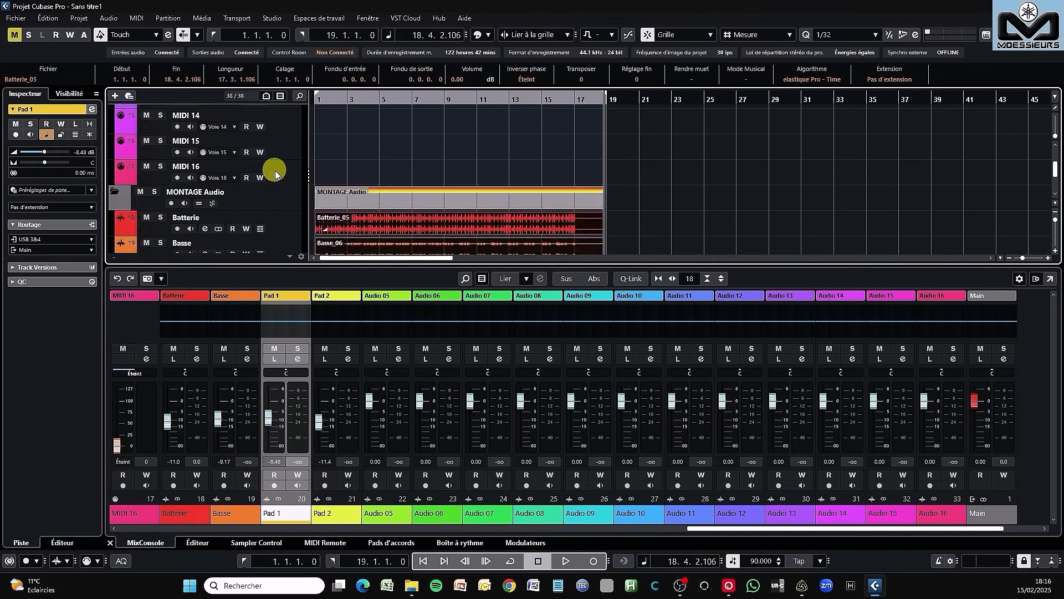
scroll(275, 173, down, 4)
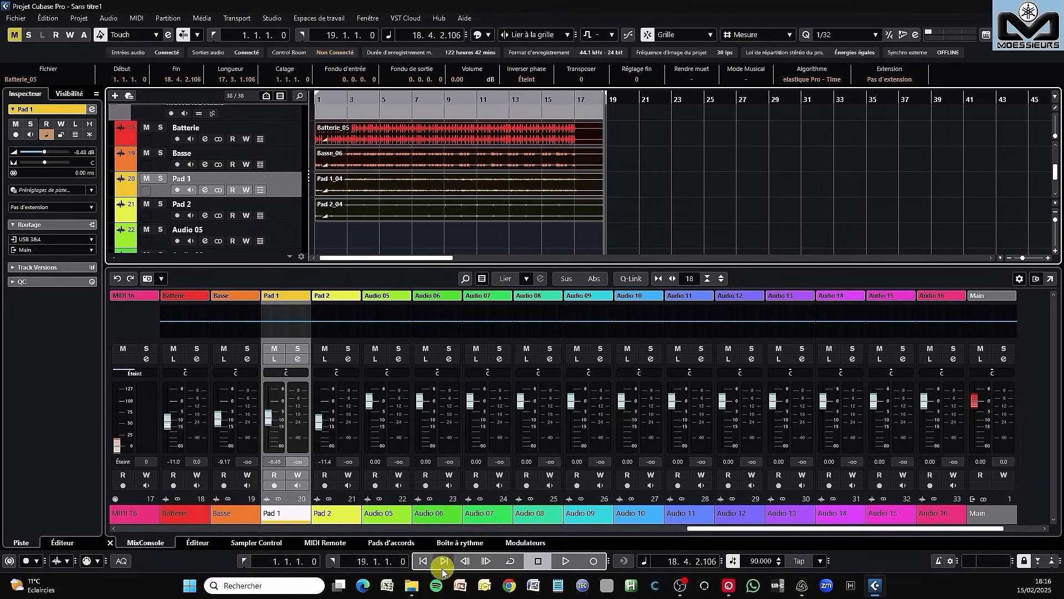
click(427, 560)
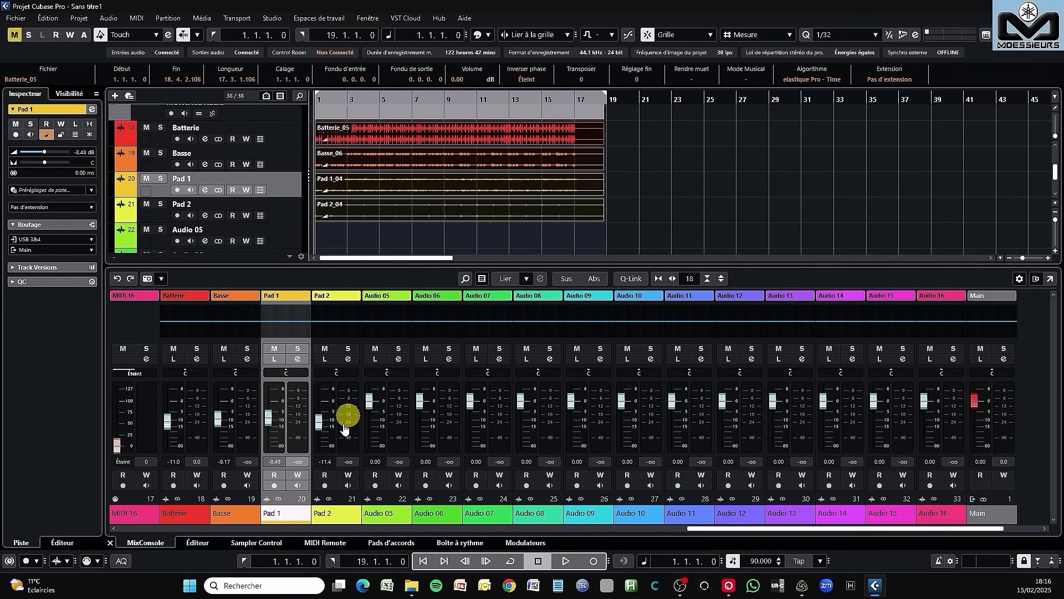
click(568, 561)
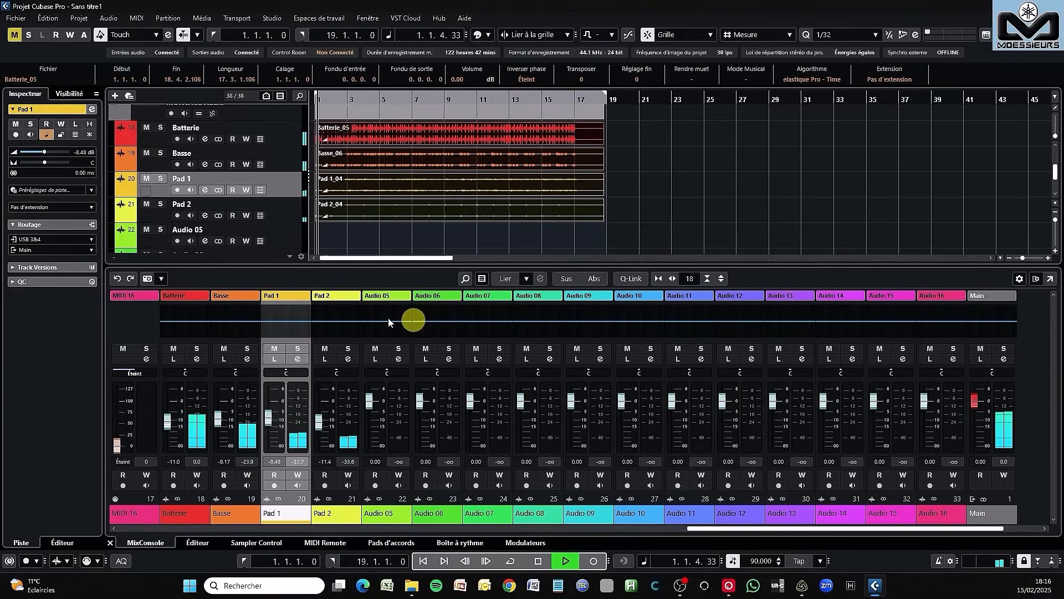
- During playback, set Batterie to -4.20 dB, Basse to -5.92, Pad 1 to -2.50 panned L20 and Pad 2 to -0.05 panned R22; stop playback
drag(167, 443, 283, 373)
drag(313, 413, 340, 373)
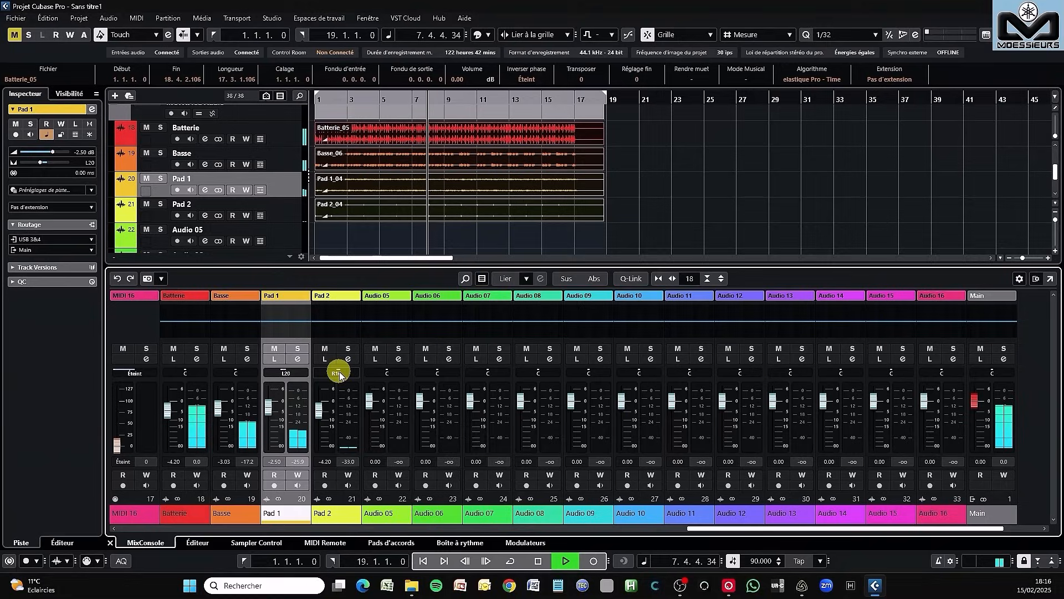
drag(331, 426, 321, 403)
drag(233, 420, 221, 418)
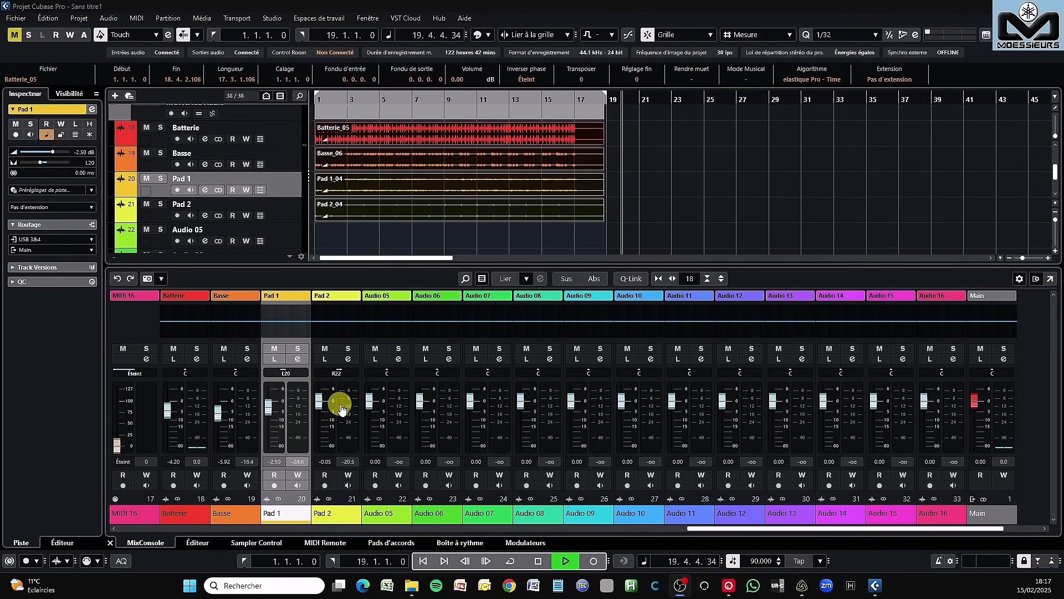
click(537, 561)
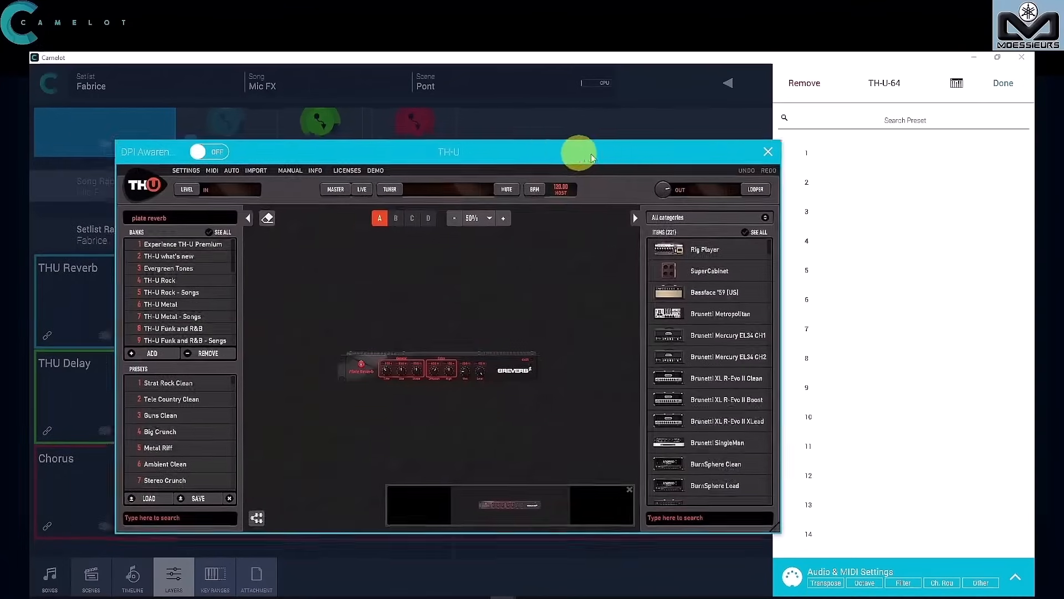
drag(592, 157, 692, 150)
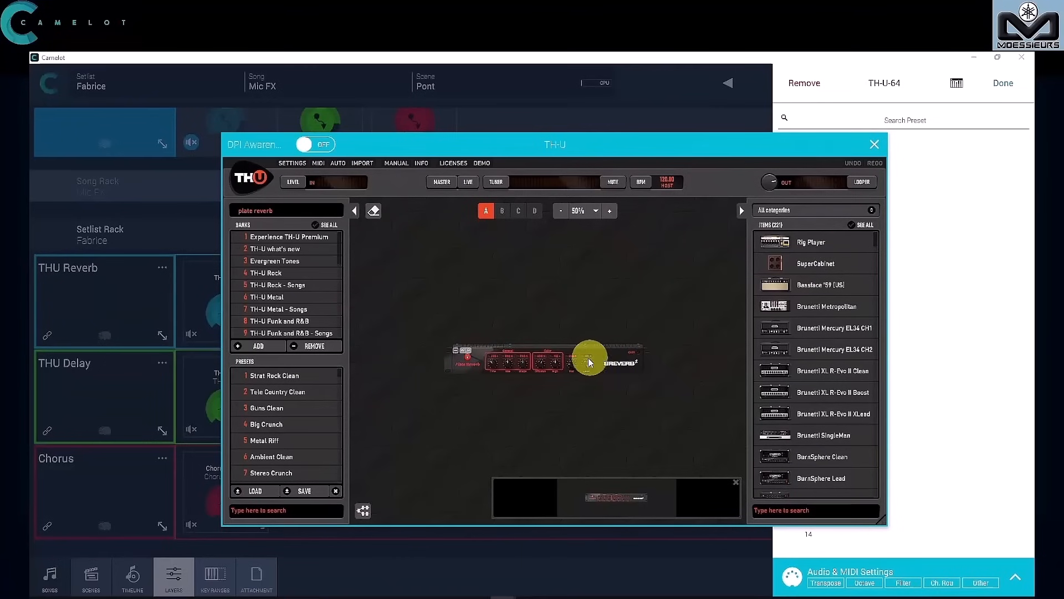
click(877, 148)
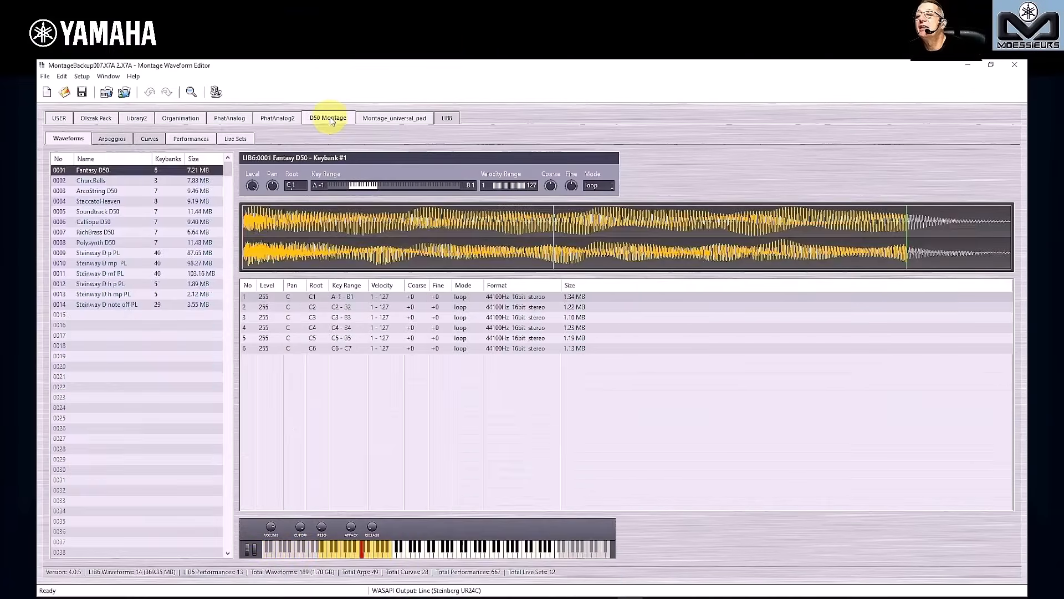
- In Montage Waveform Editor, view the ChurcBells and StaccatoHeaven waveforms of the D50 Montage library and open its Performances list
click(106, 180)
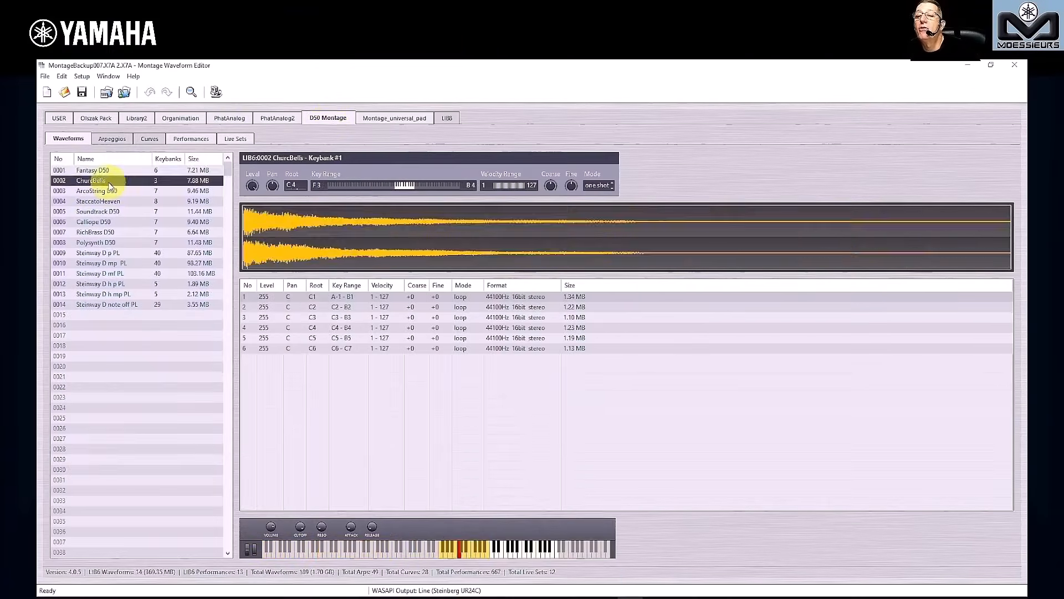
click(104, 210)
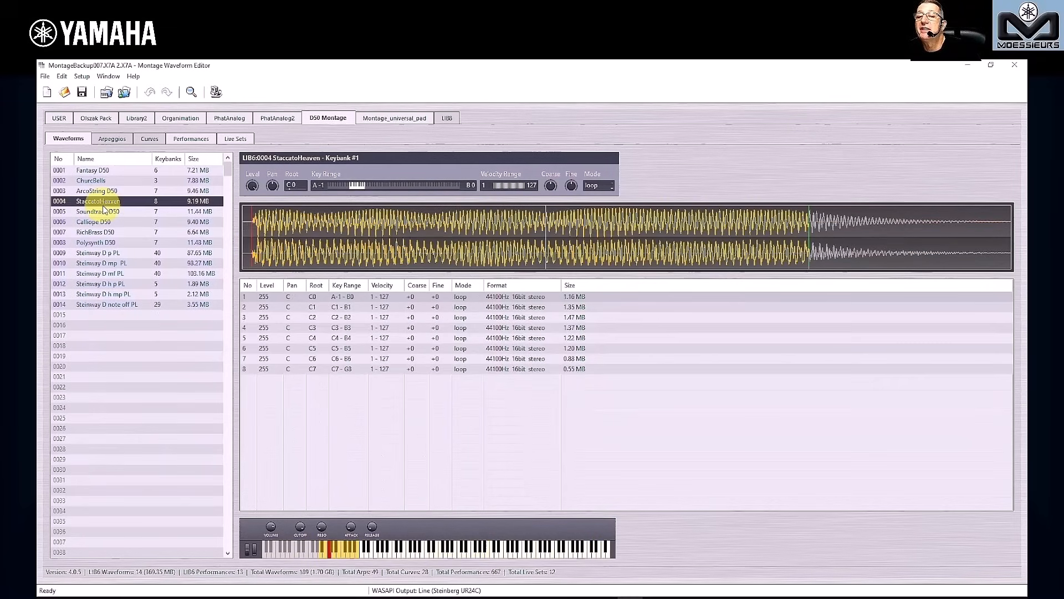
click(187, 139)
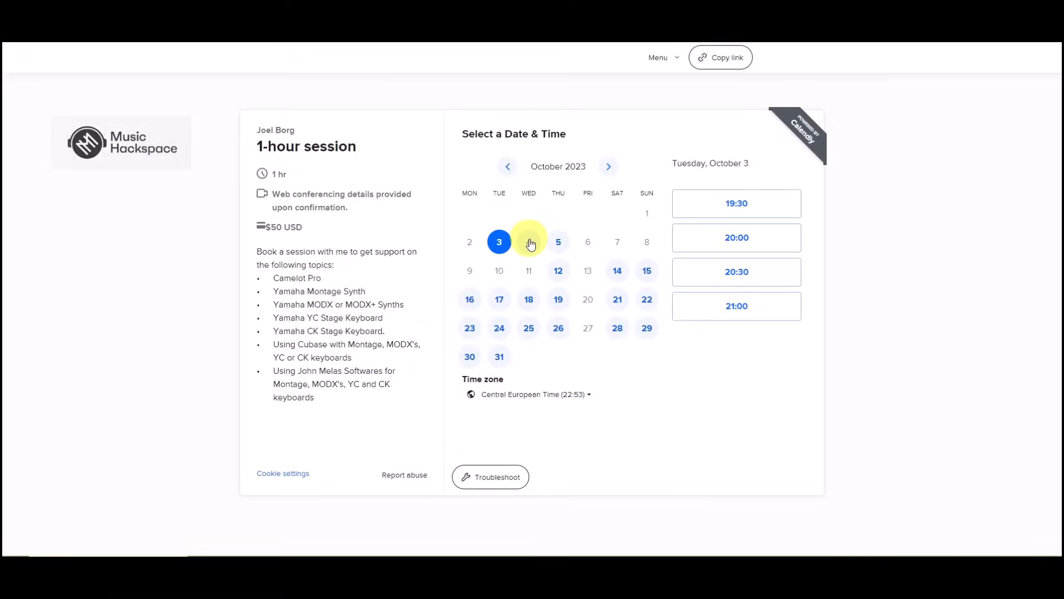
- On the Calendly booking page, choose Wednesday, October 4 at 20:30, select help with Yamaha MODX or MODX+ and view the payment section
click(529, 242)
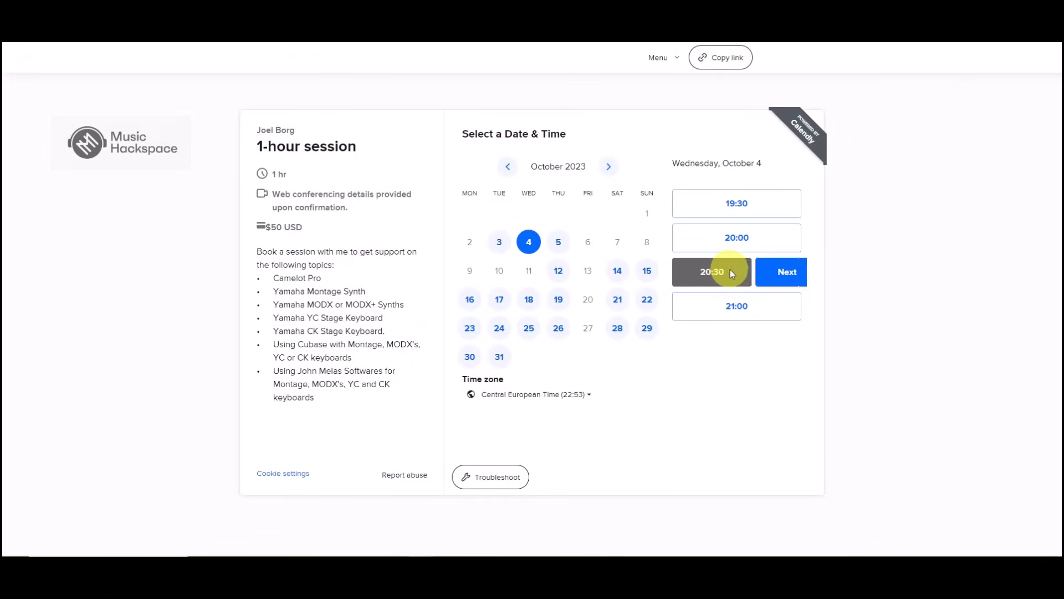
click(773, 272)
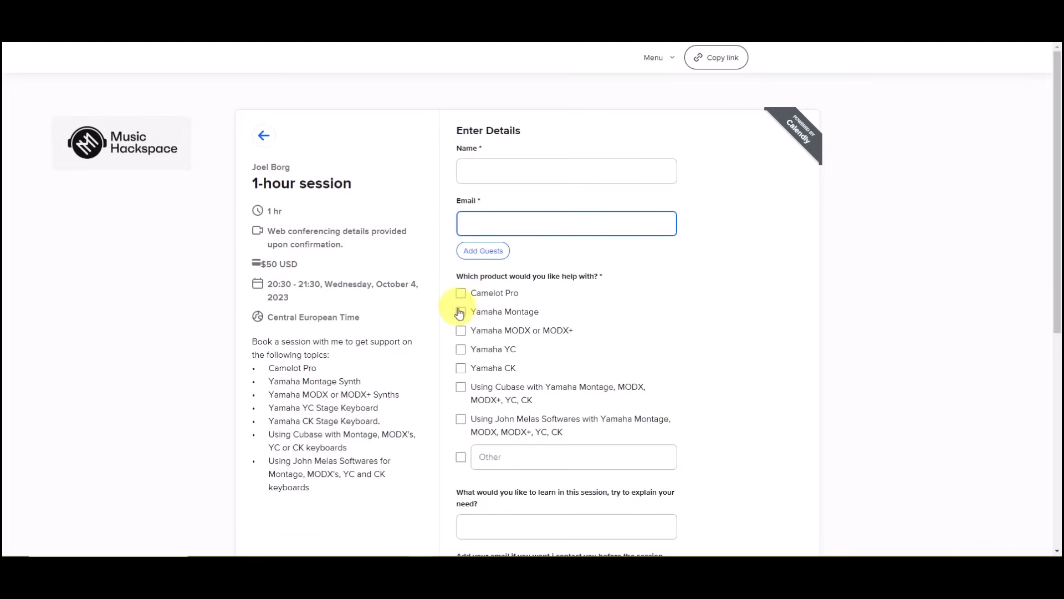
scroll(543, 292, down, 3)
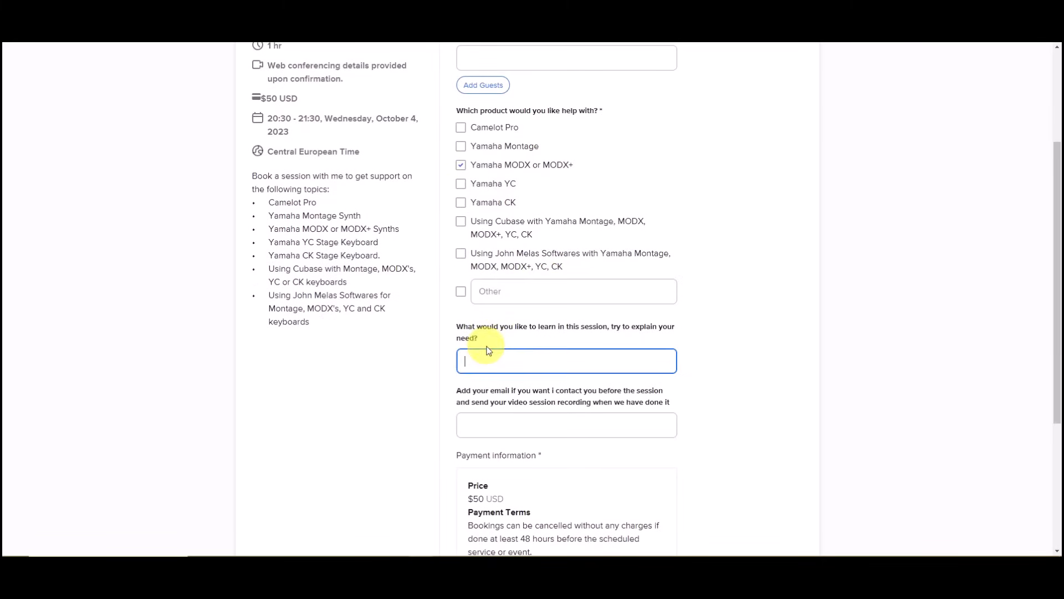
scroll(526, 317, down, 4)
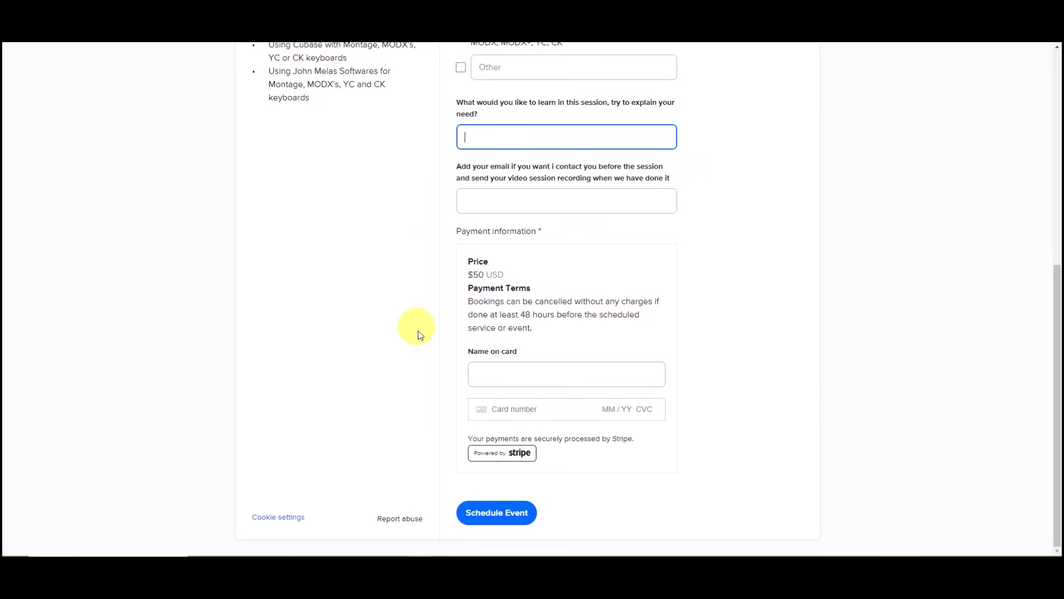